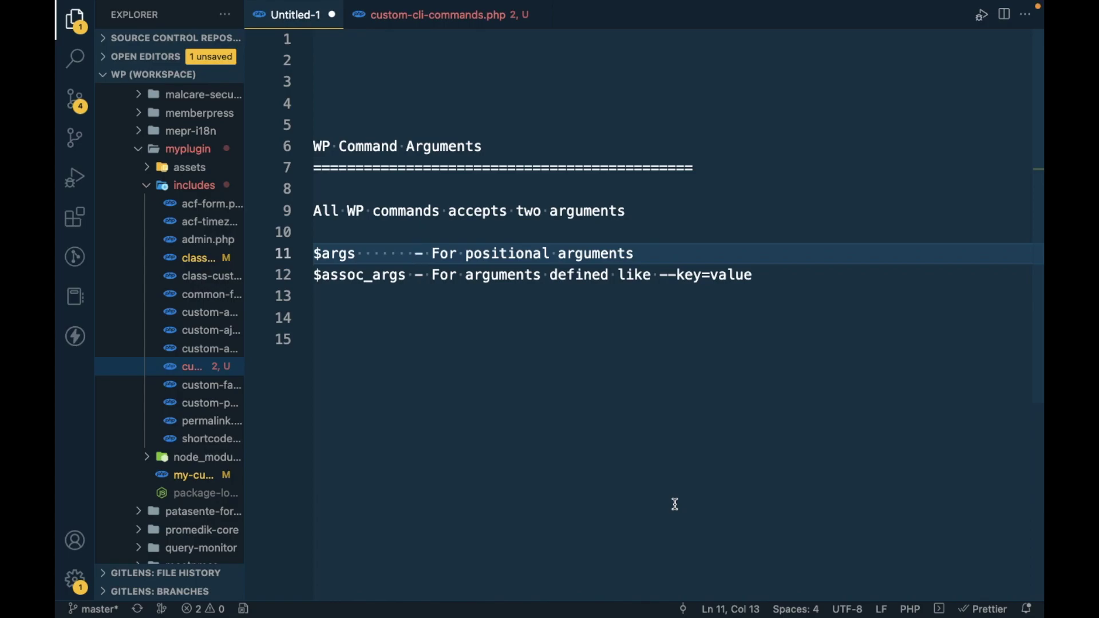
In custom-cli-commands.php, highlight the 'bwp' command registration and the BWP_Command class declaration
click(421, 17)
click(441, 340)
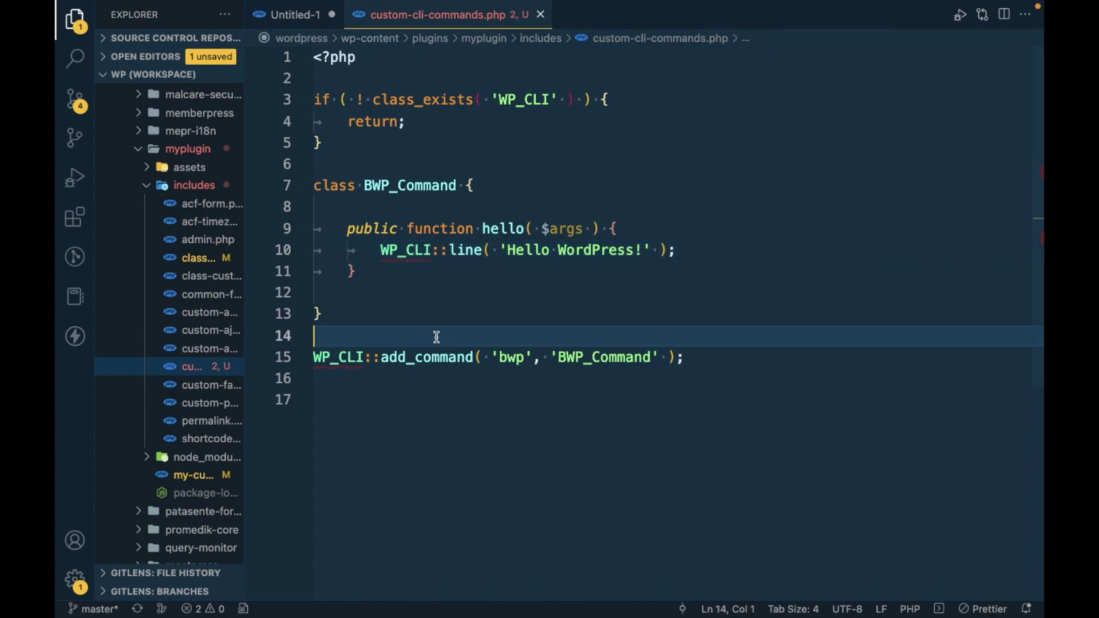
double_click(512, 357)
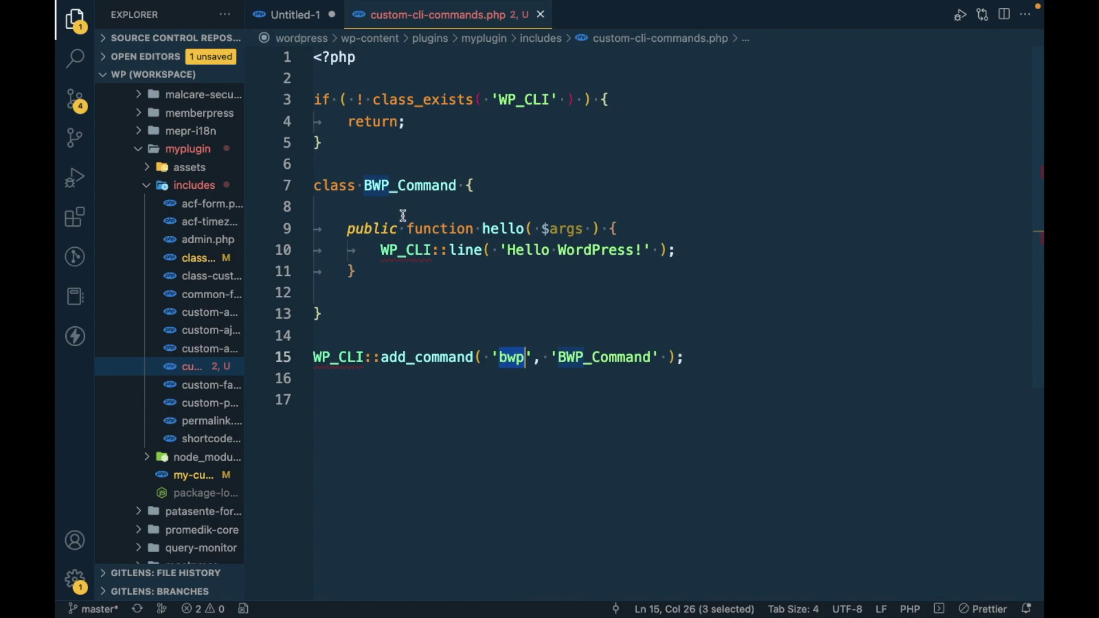
click(496, 193)
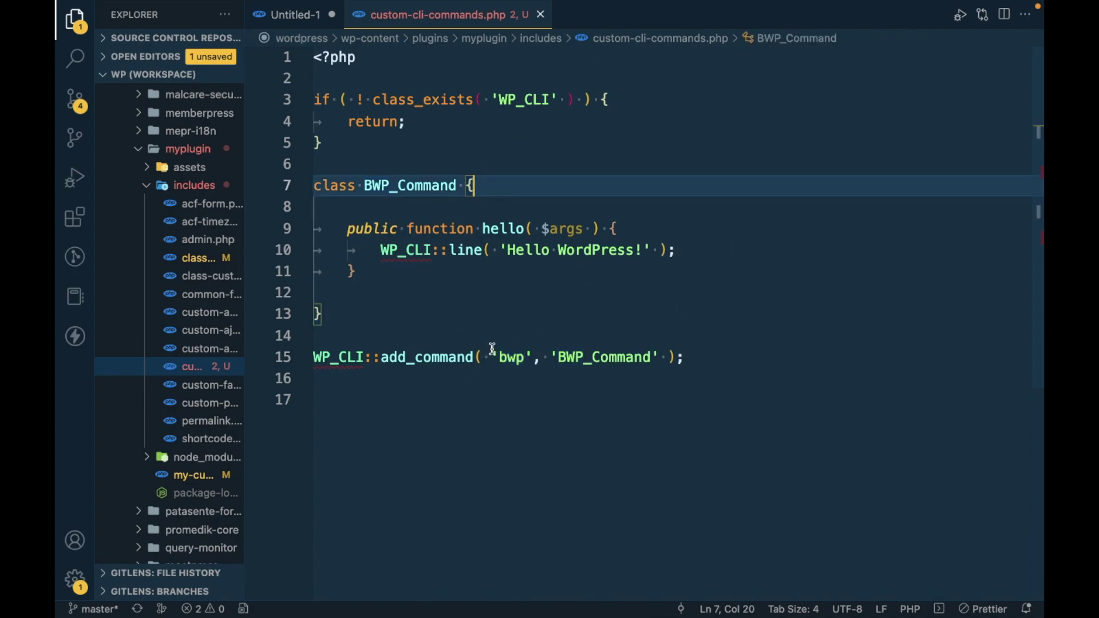
double_click(509, 359)
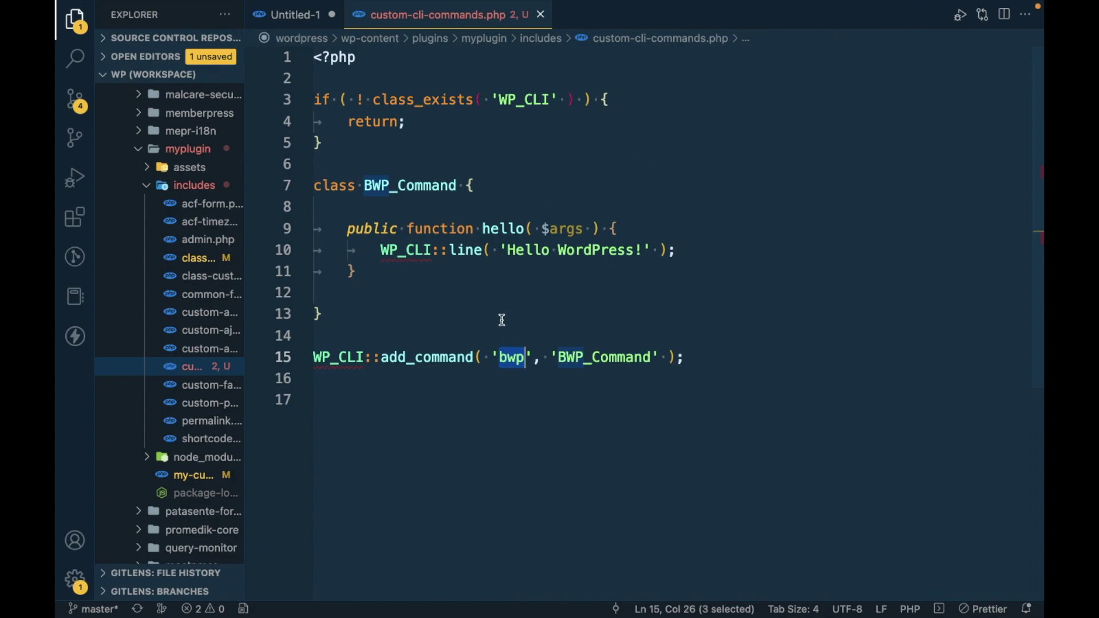
Highlight the hello method that prints 'Hello WordPress!'
double_click(503, 228)
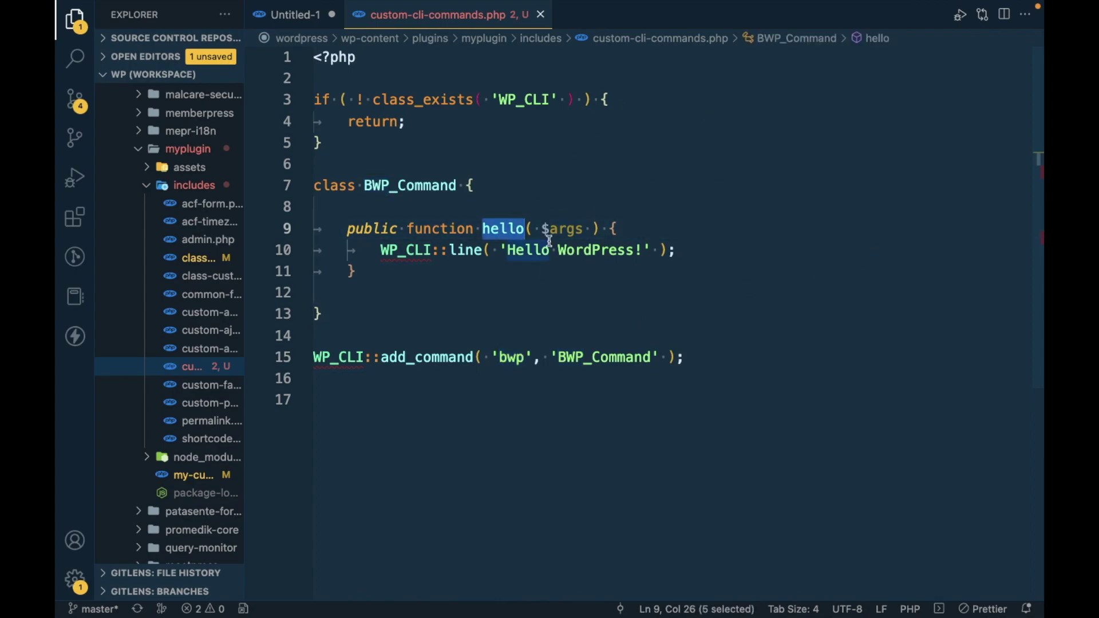
click(668, 250)
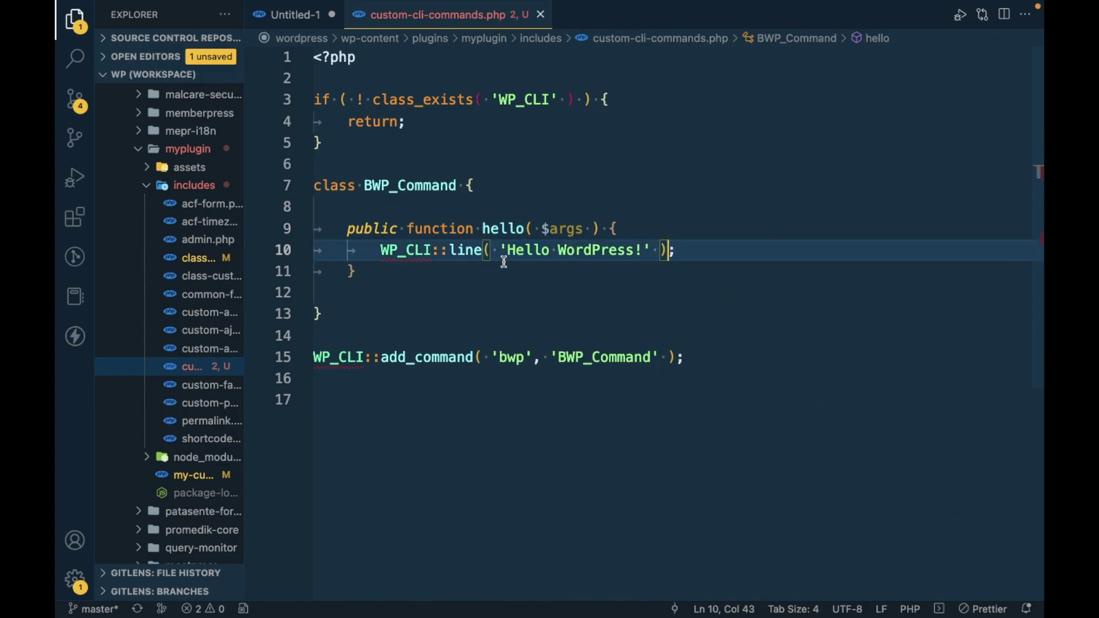
key(super+Tab)
click(509, 358)
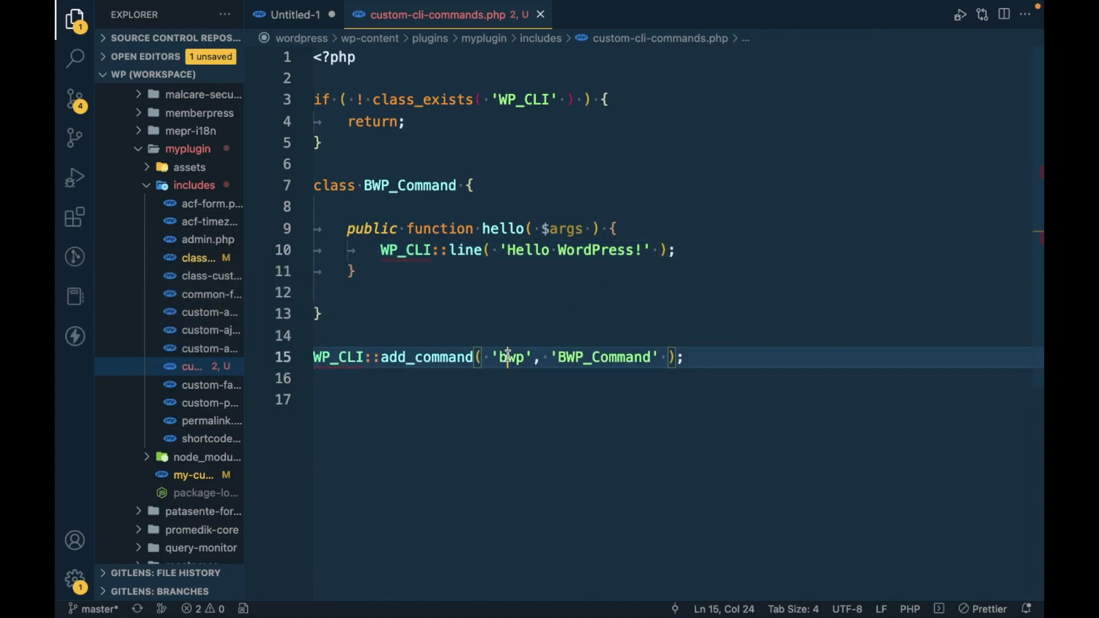
double_click(515, 229)
key(super+Tab)
Highlight the wordpress folder name in the Terminal prompt path
key(super+Tab)
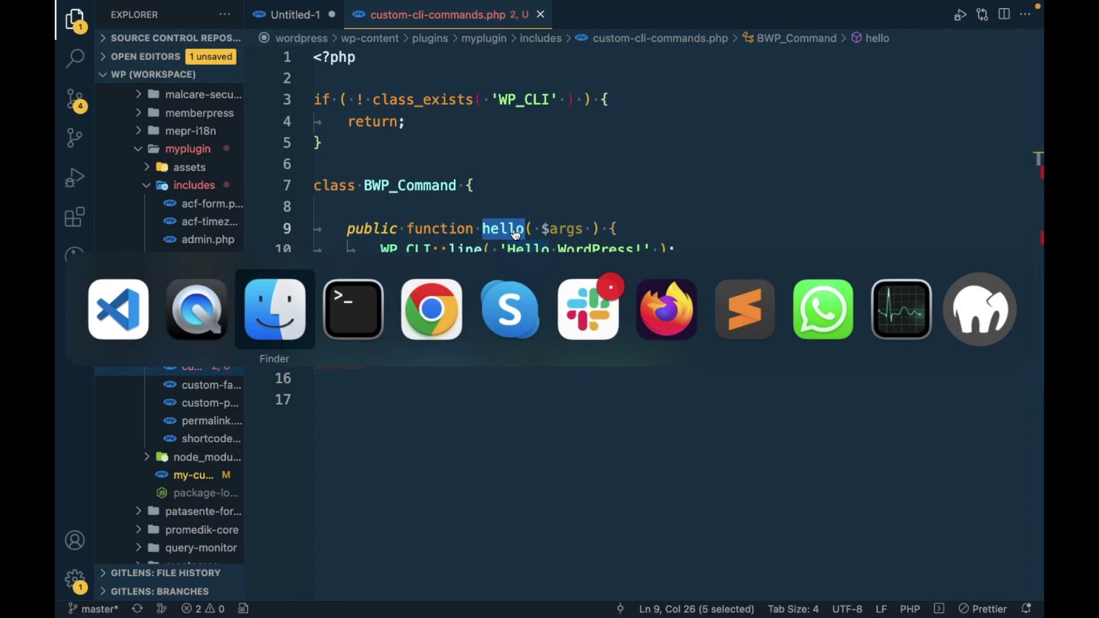
key(super+Tab)
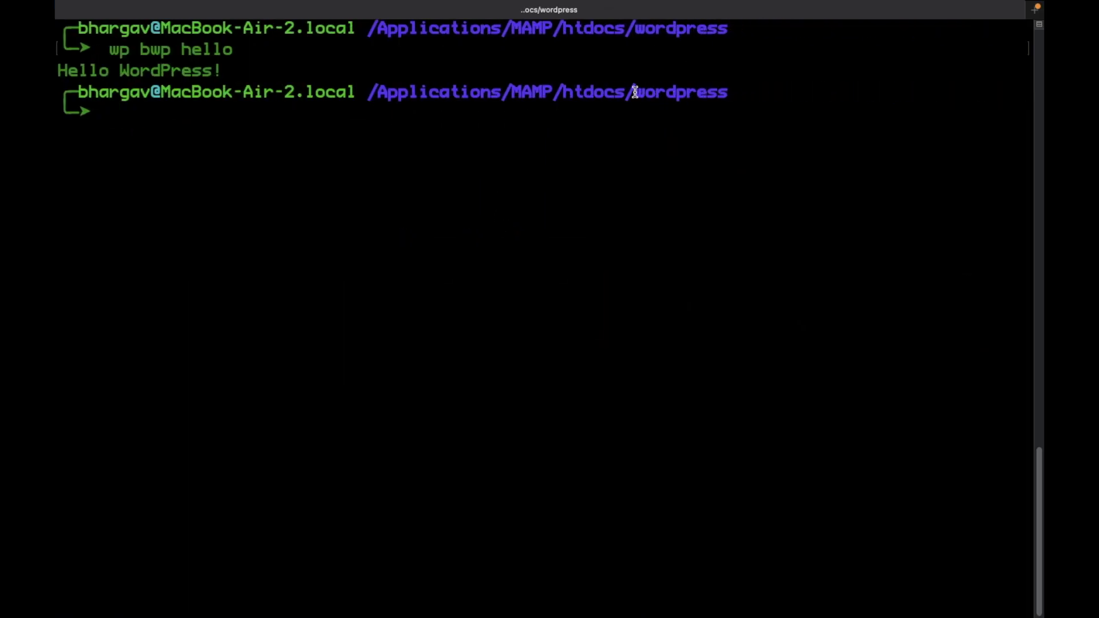
drag(636, 92, 723, 93)
click(748, 91)
drag(635, 92, 749, 95)
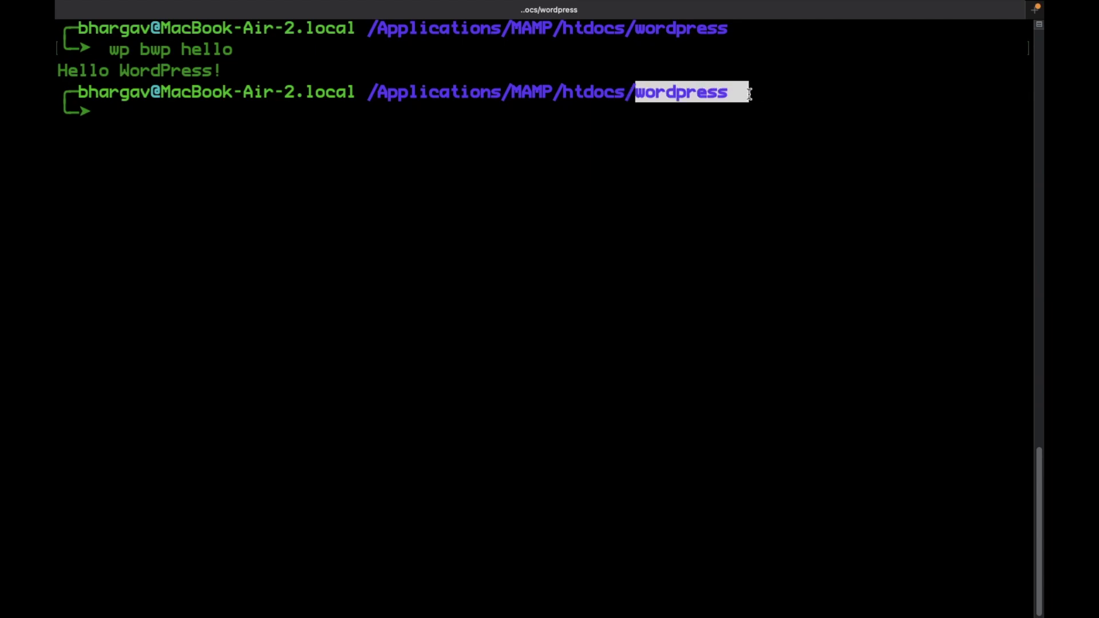
key(super+Tab)
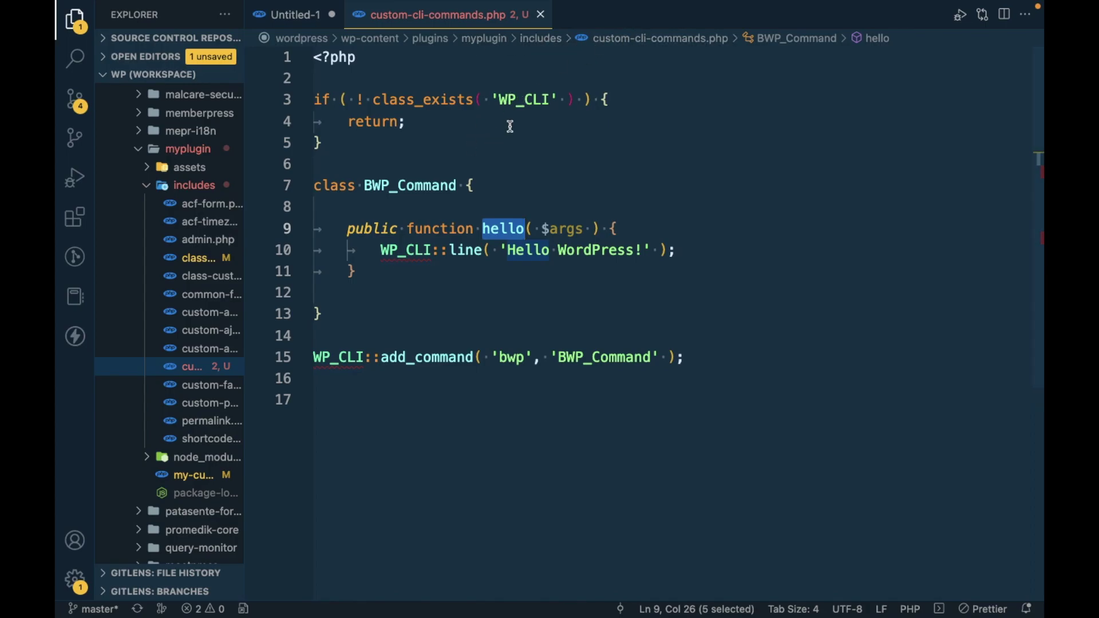
Run the suggested 'wp bwp hello' command and highlight its 'Hello WordPress!' output
key(super+Tab)
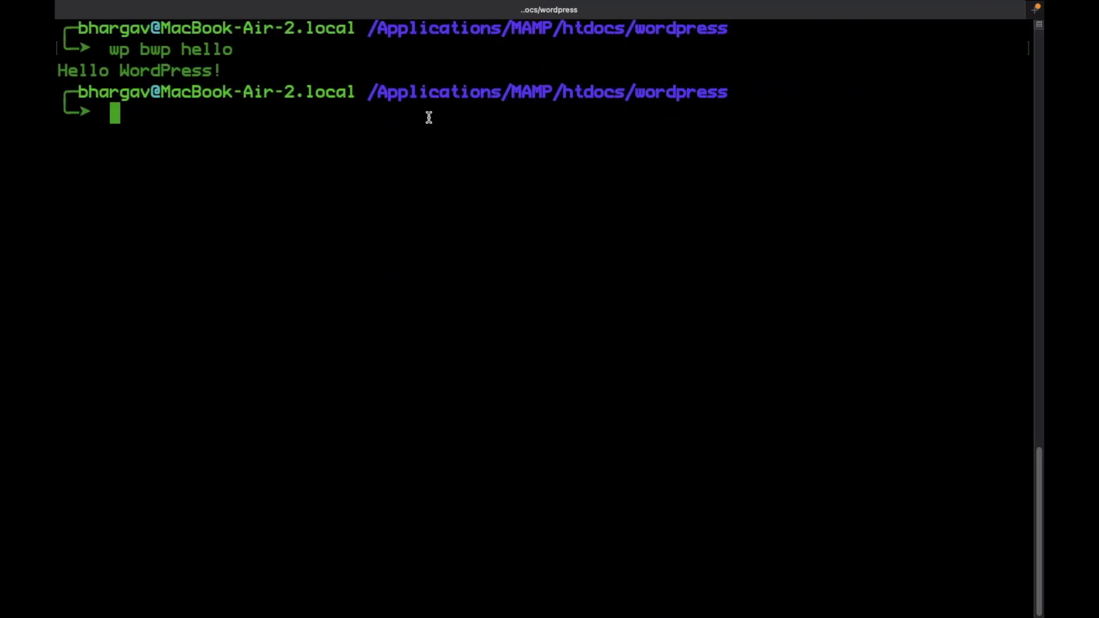
text(wp)
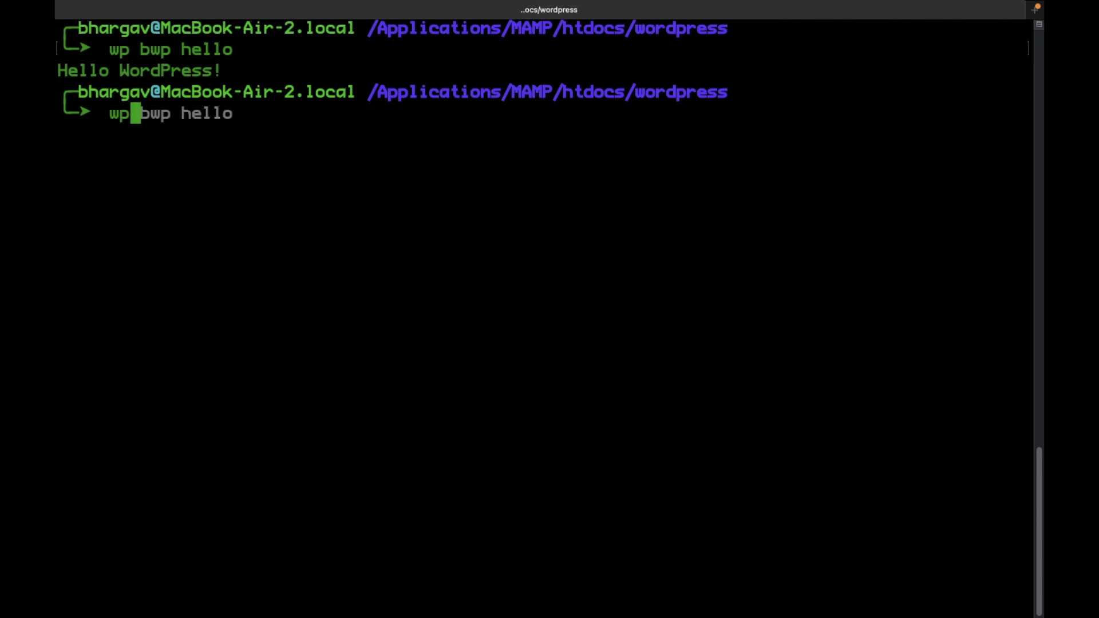
key(Right)
key(Return)
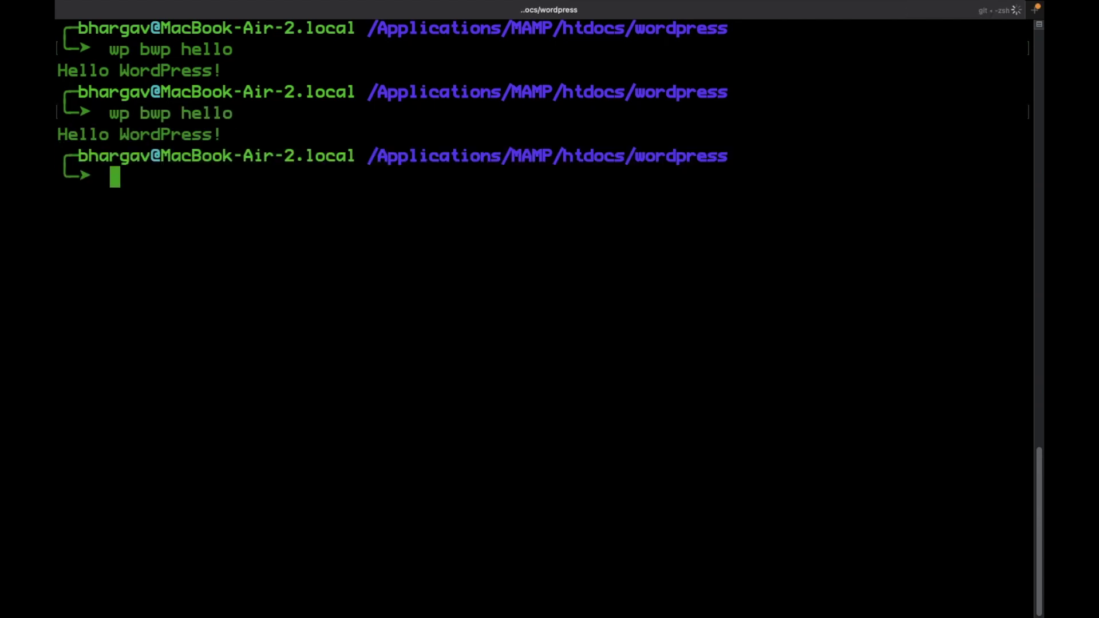
drag(56, 134, 230, 131)
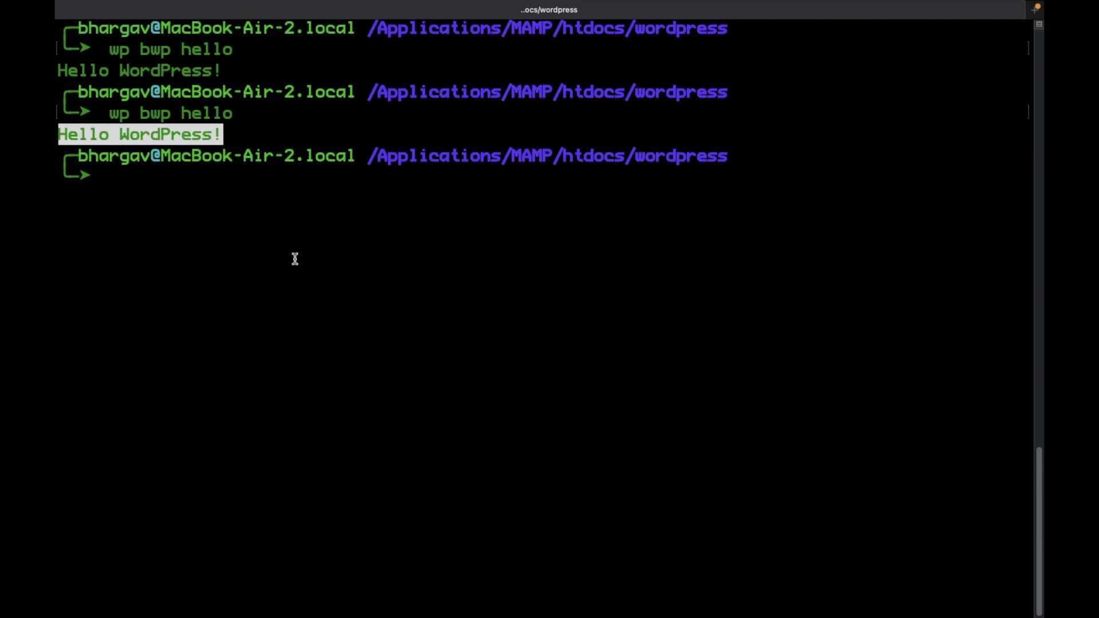
key(super+Tab)
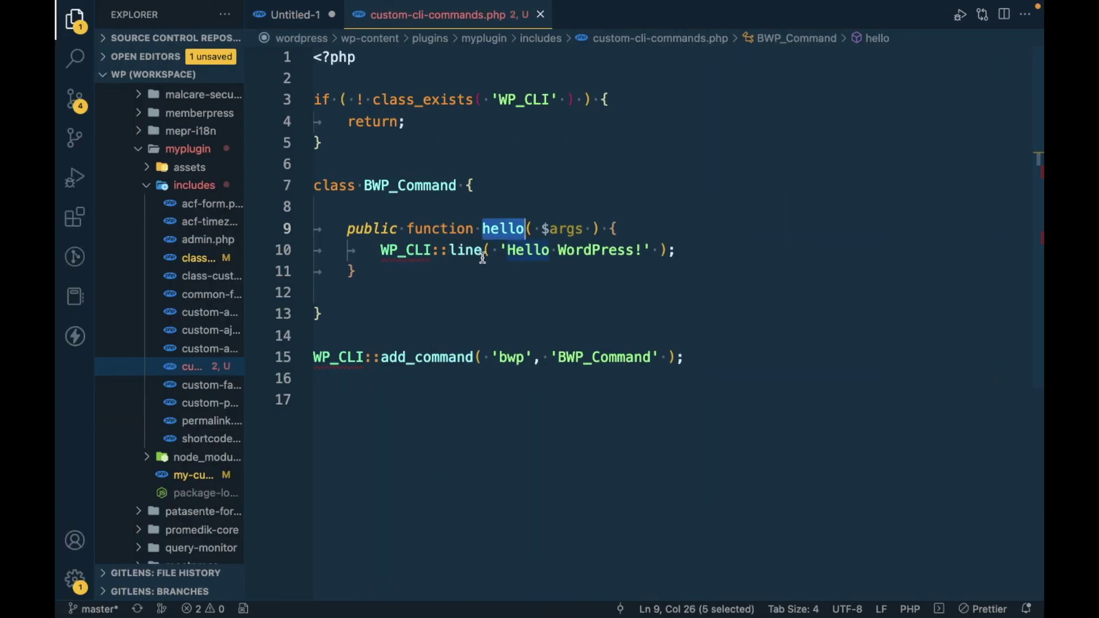
Compare the $args note in Untitled-1 with the $args parameter of hello
click(642, 251)
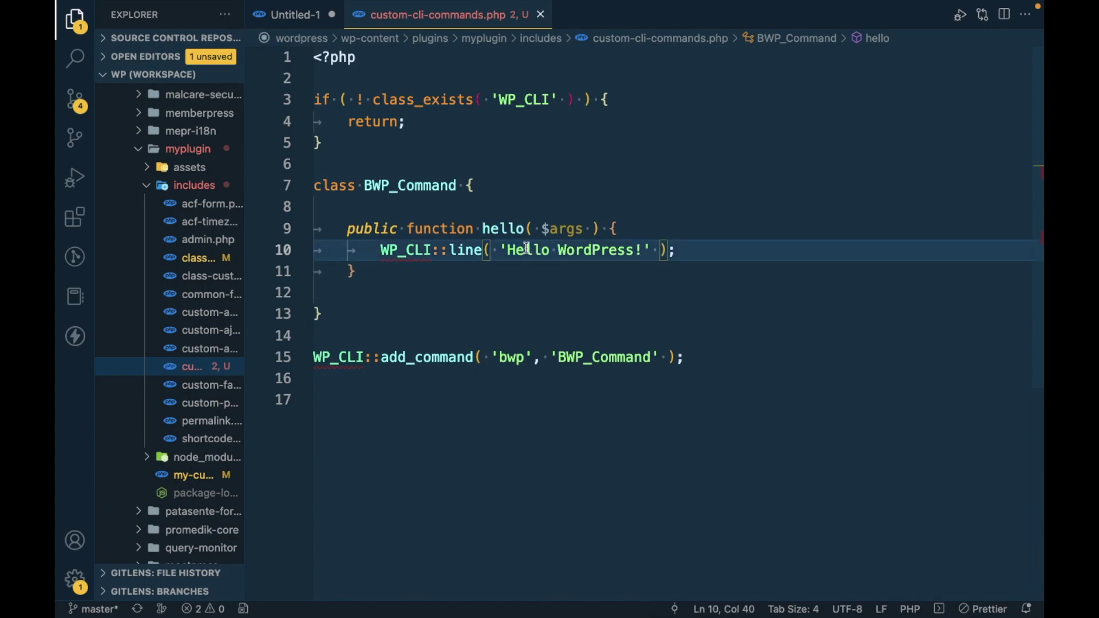
shift+click(508, 250)
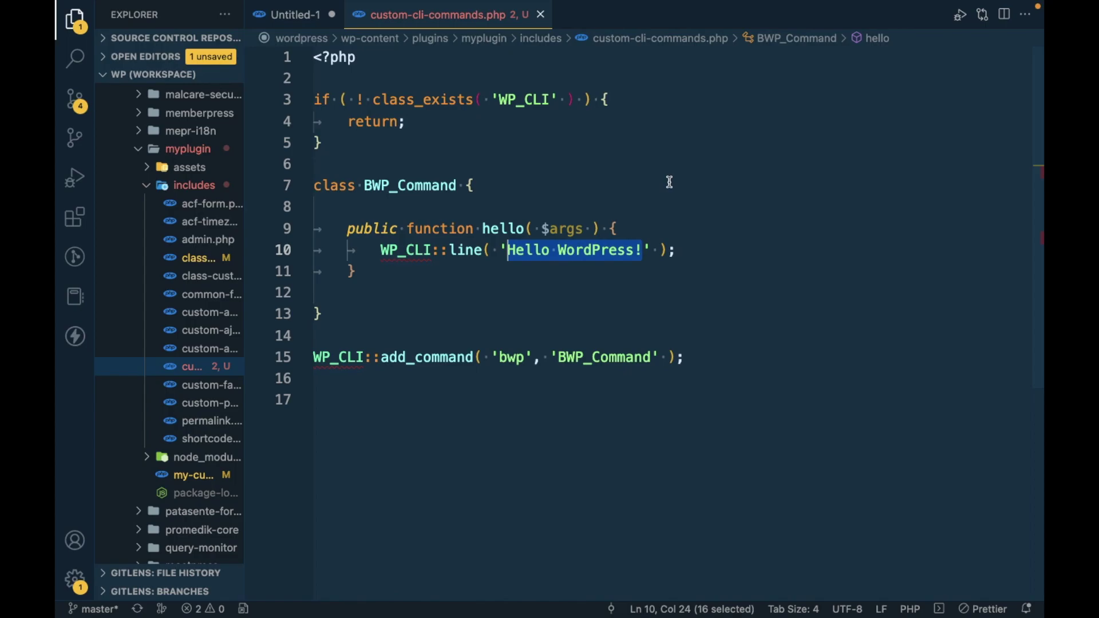
click(293, 15)
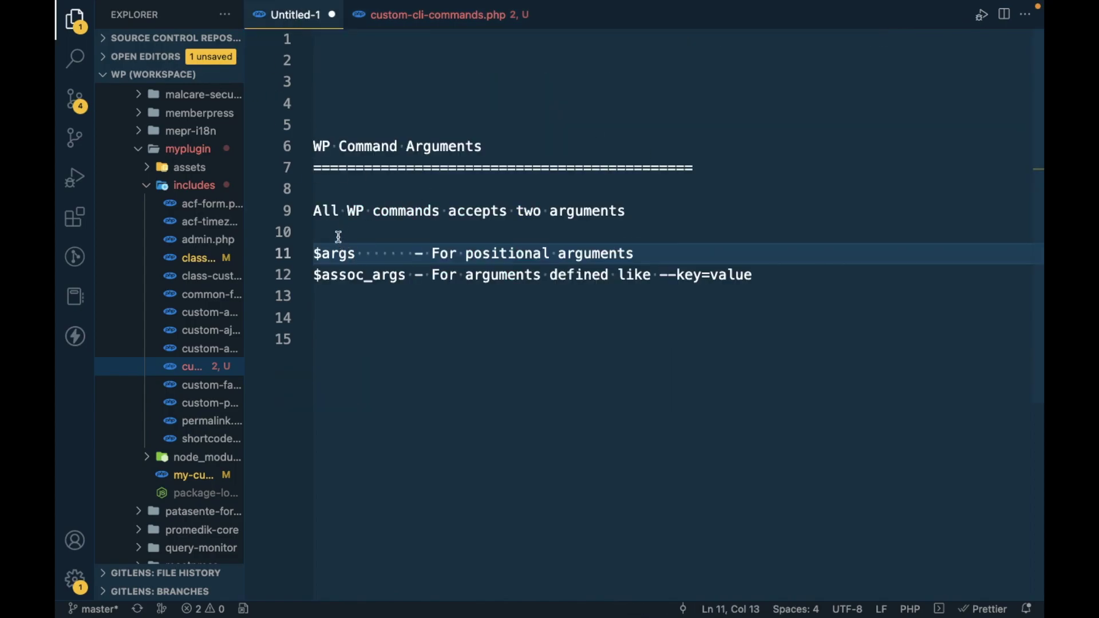
click(355, 253)
click(417, 26)
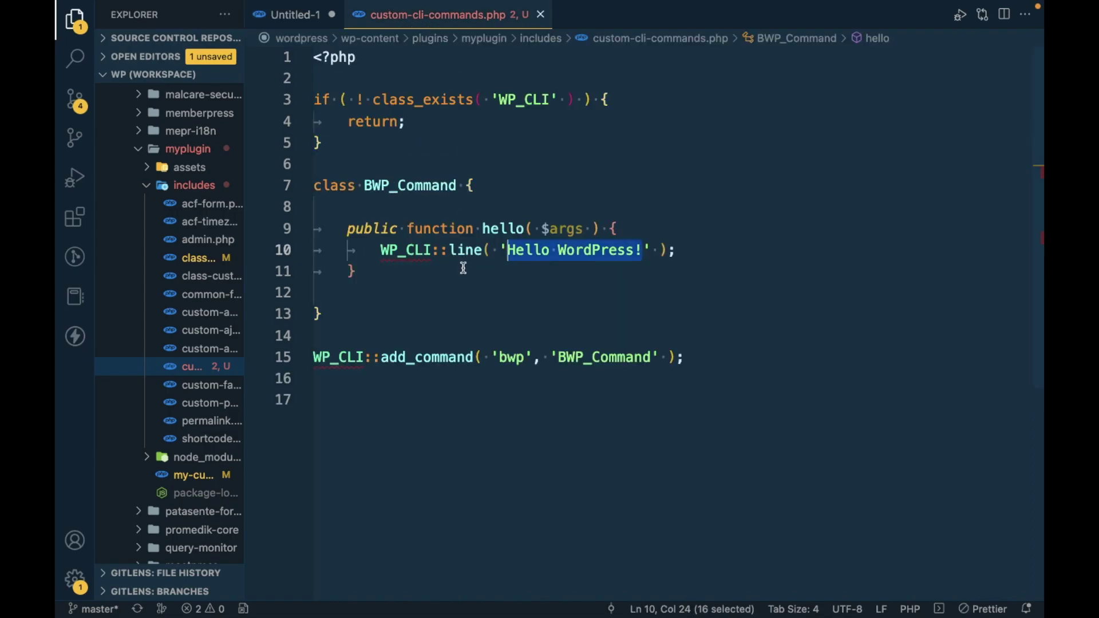
click(506, 227)
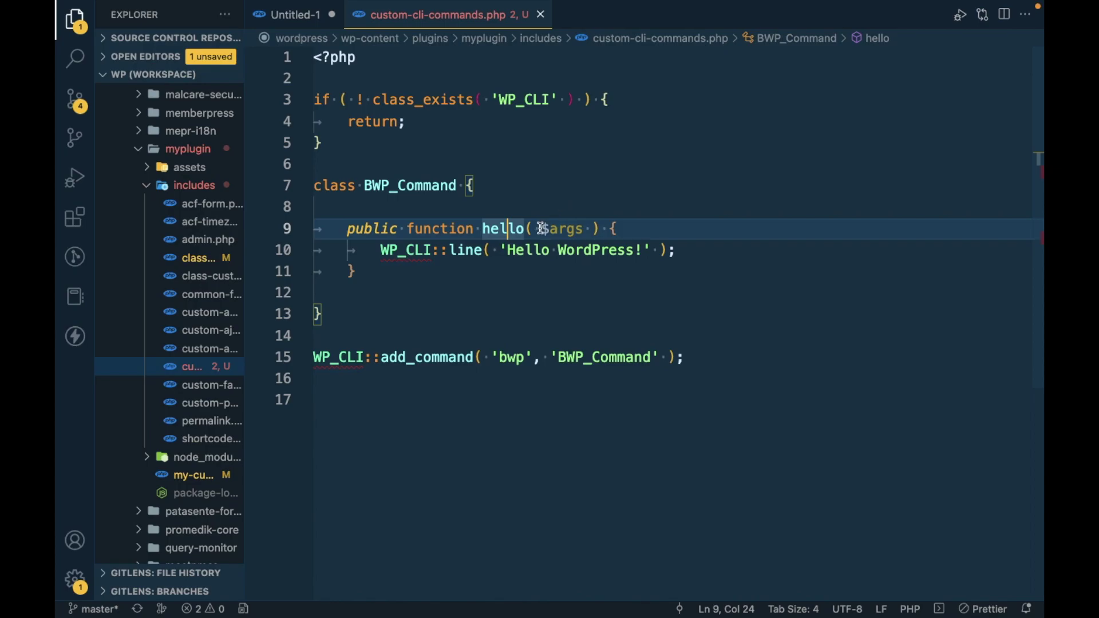
drag(541, 229, 584, 228)
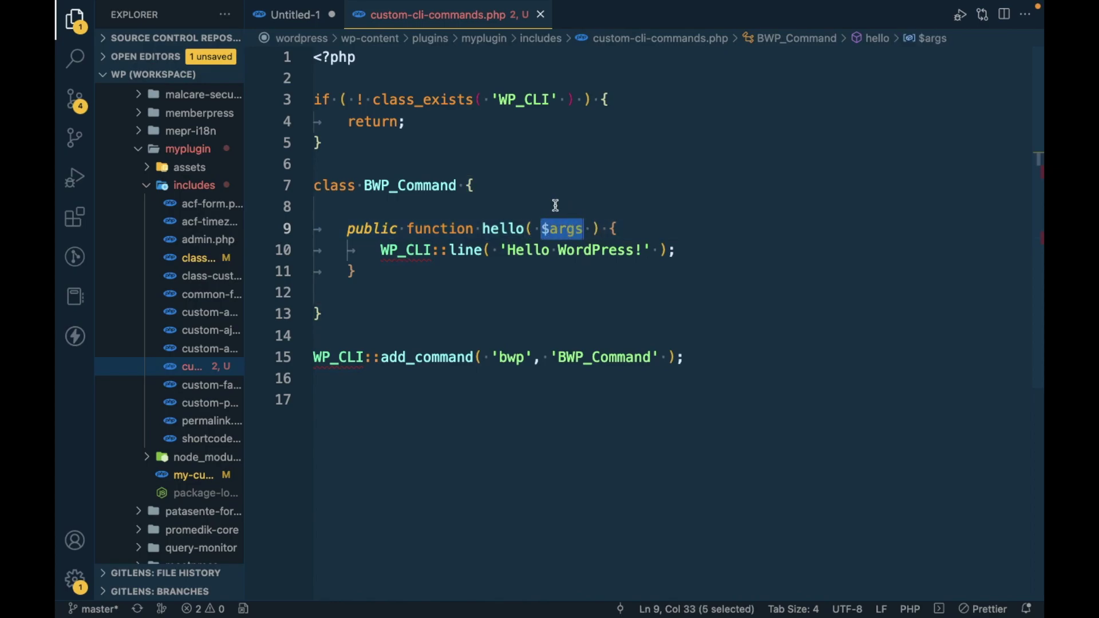
Highlight $assoc_args and its --key= example in the argument notes
click(301, 15)
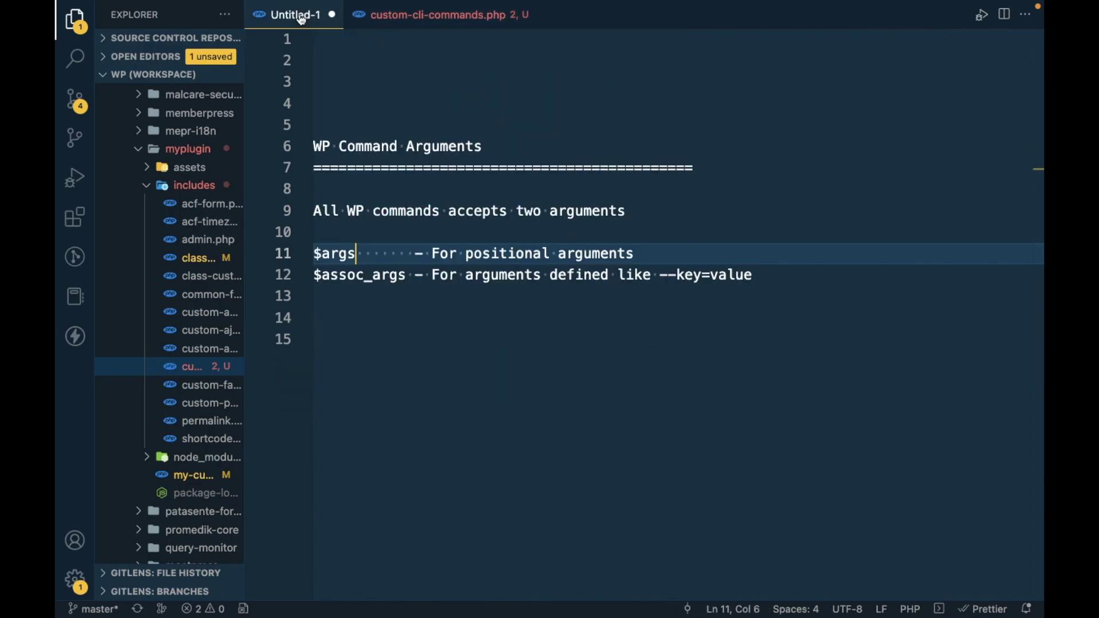
click(407, 275)
drag(406, 275, 314, 275)
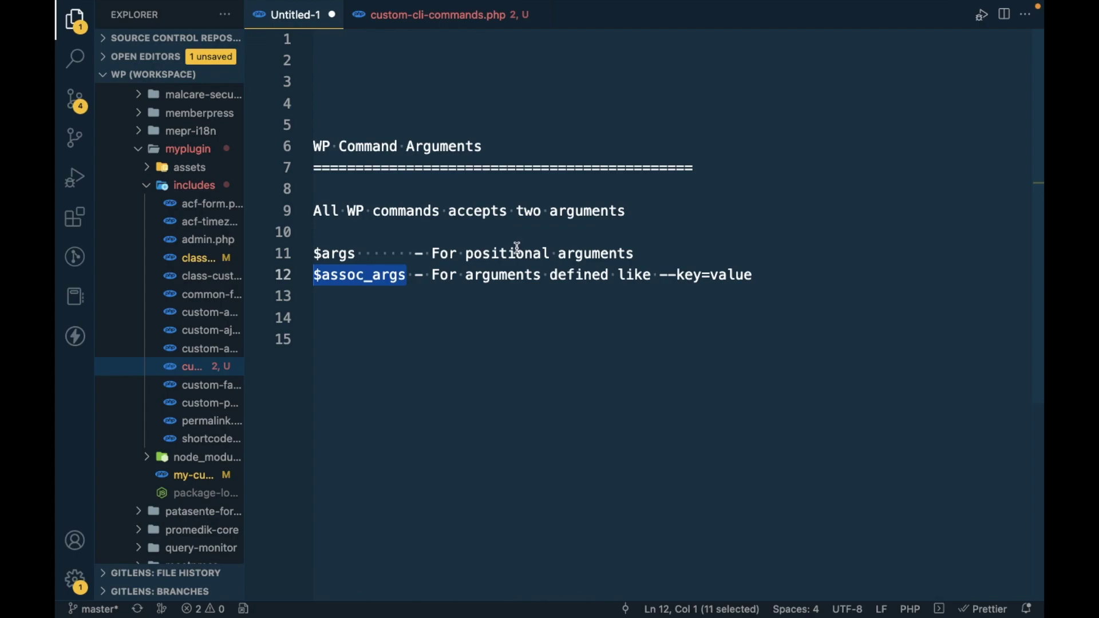
click(640, 254)
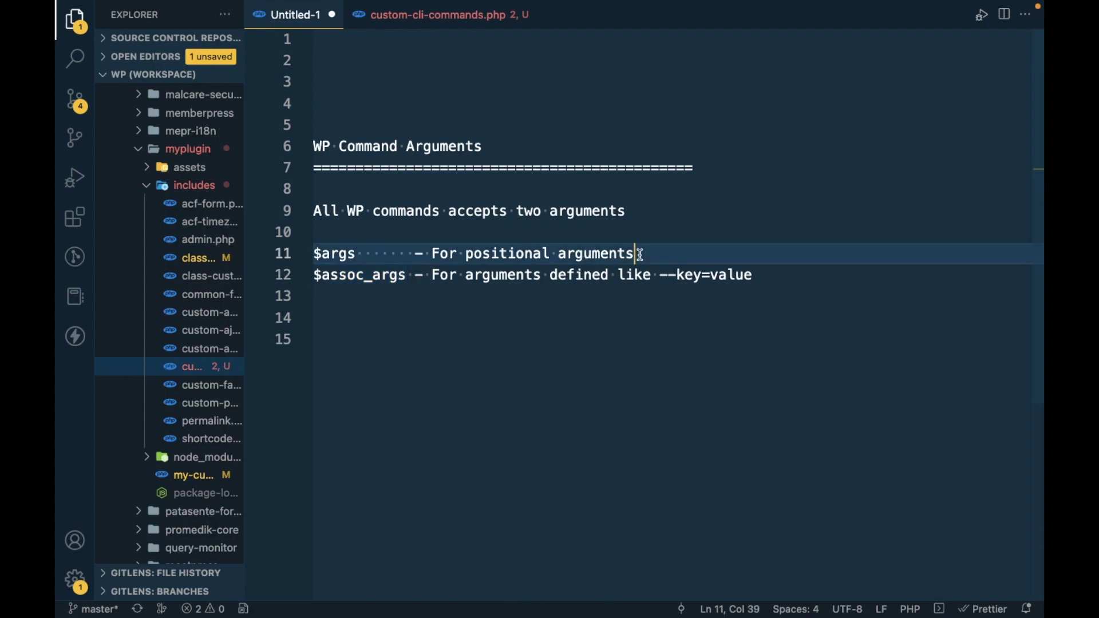
double_click(367, 276)
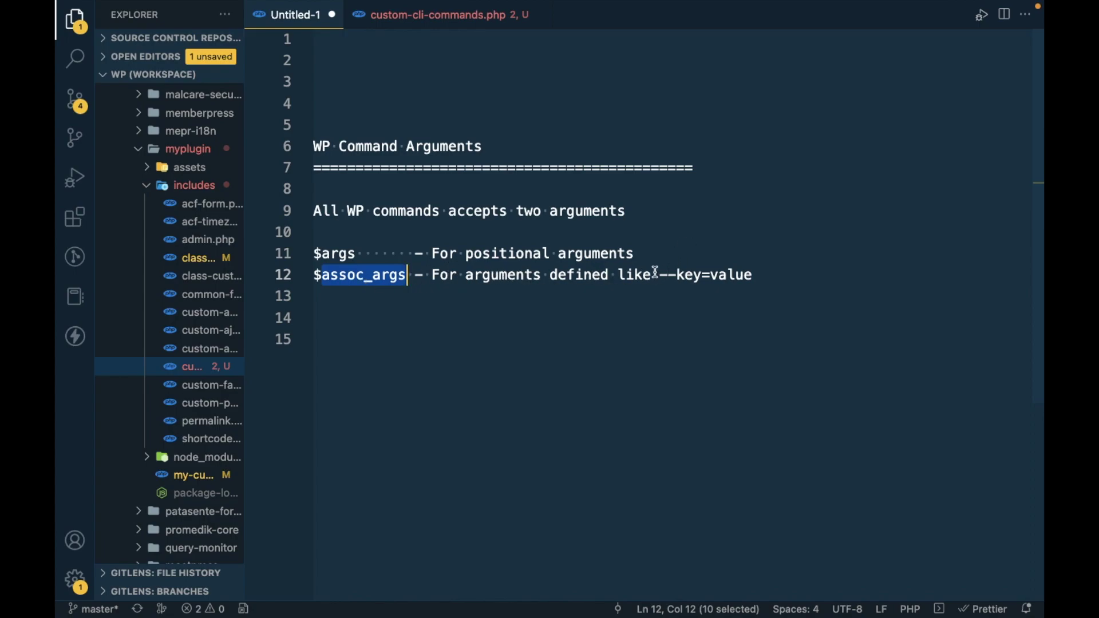
drag(661, 276, 711, 275)
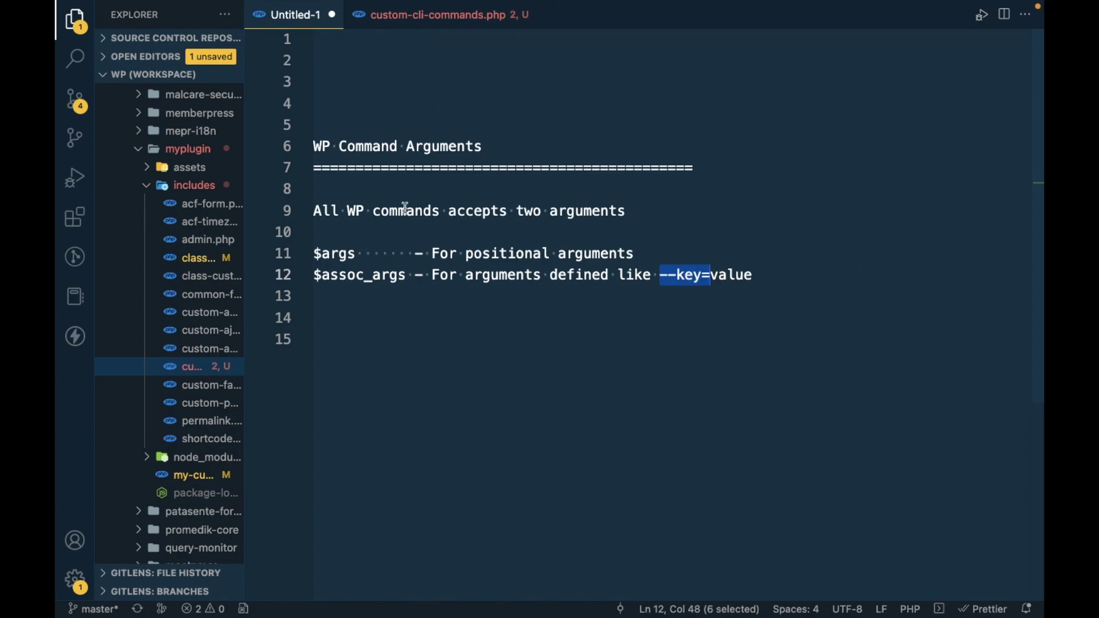
Highlight the 'For positional arguments' description for $args, then $assoc_args again
click(432, 254)
drag(432, 255, 663, 253)
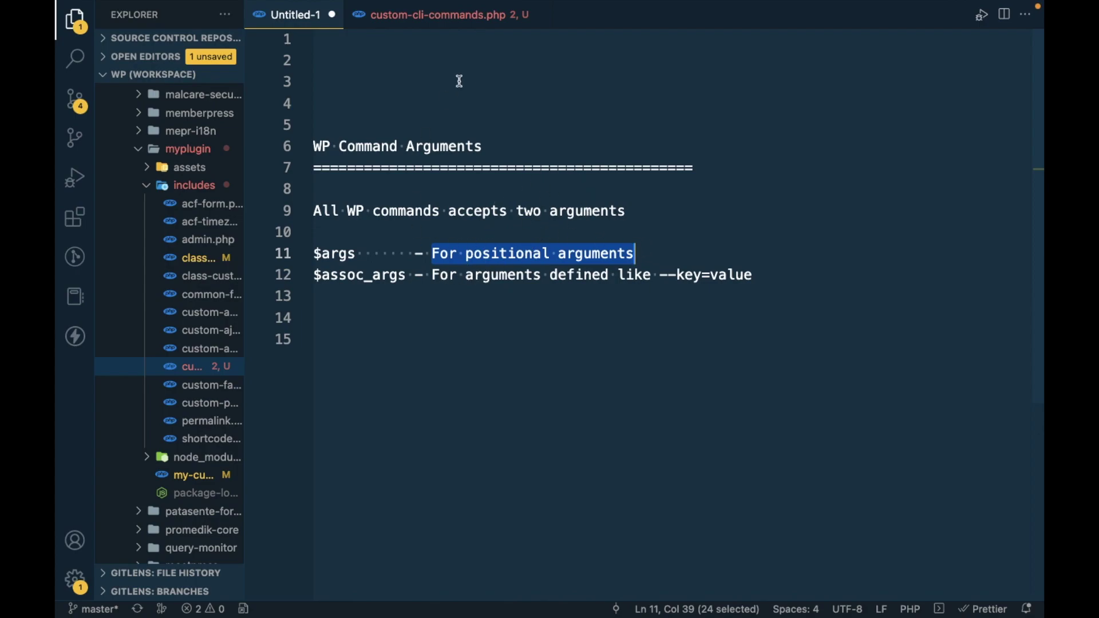
click(433, 17)
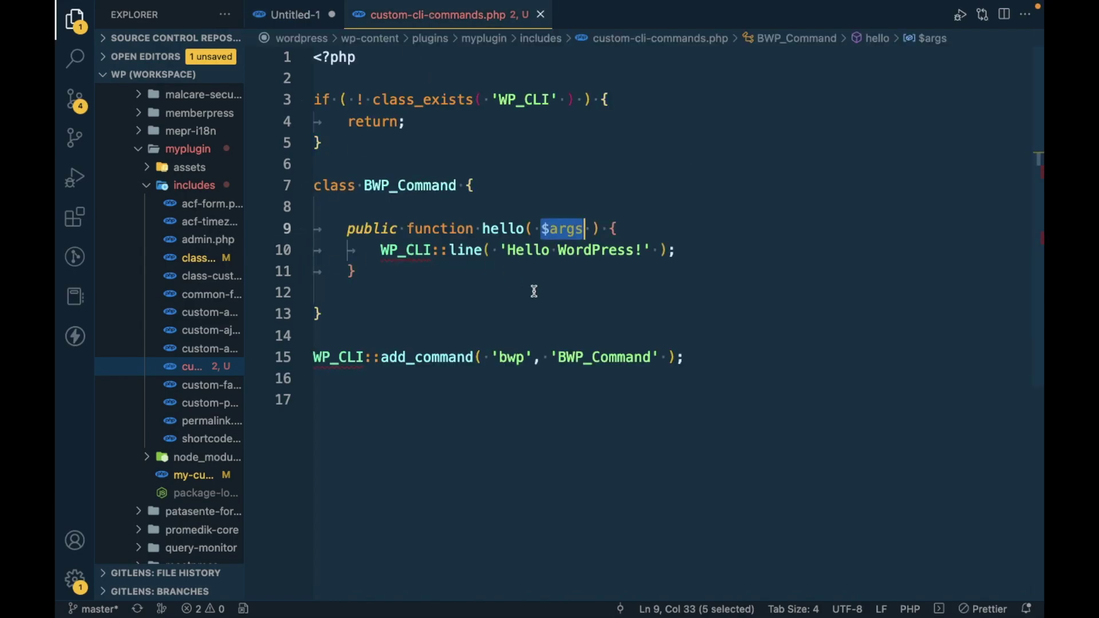
click(313, 17)
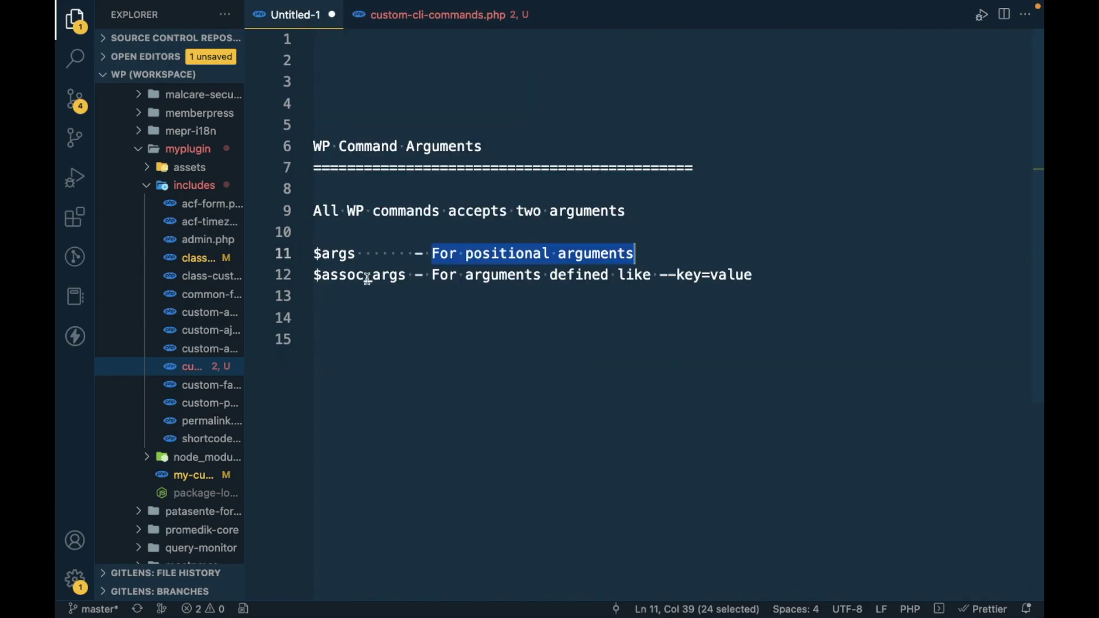
drag(406, 276, 315, 275)
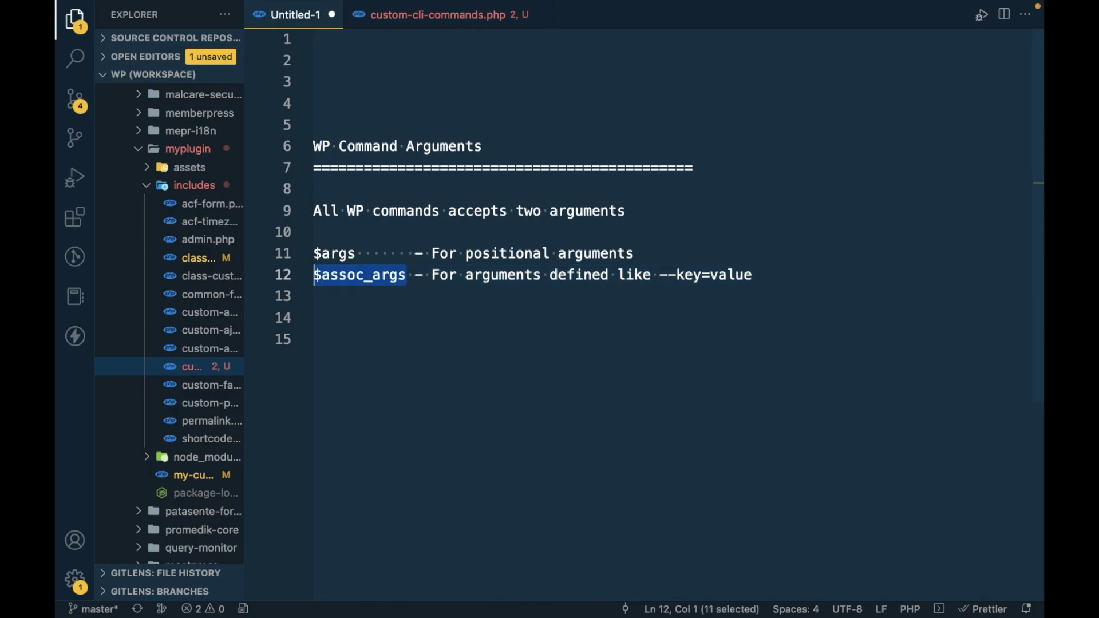
click(414, 17)
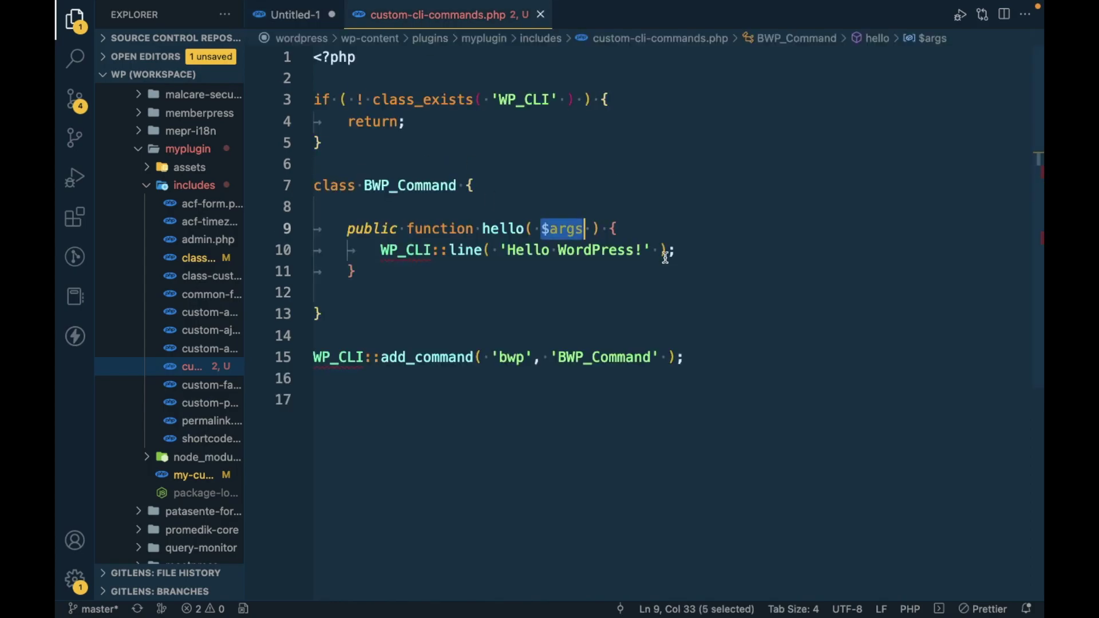
Append ', $assoc_args' after $args in hello( $args ) on line 9
click(585, 232)
text(, )
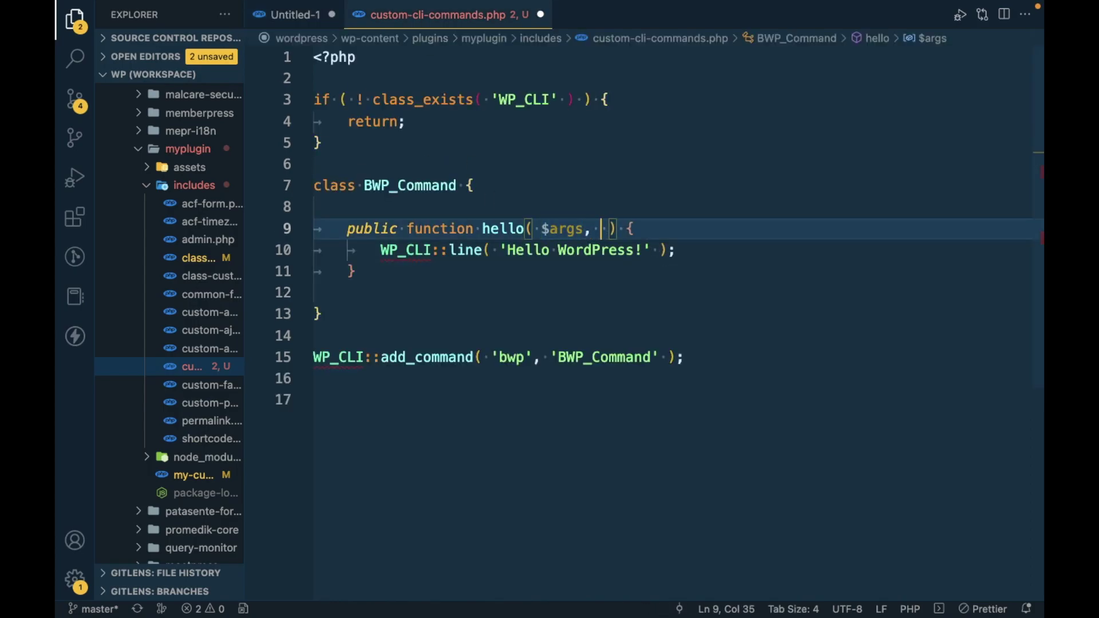
text($assoc_args)
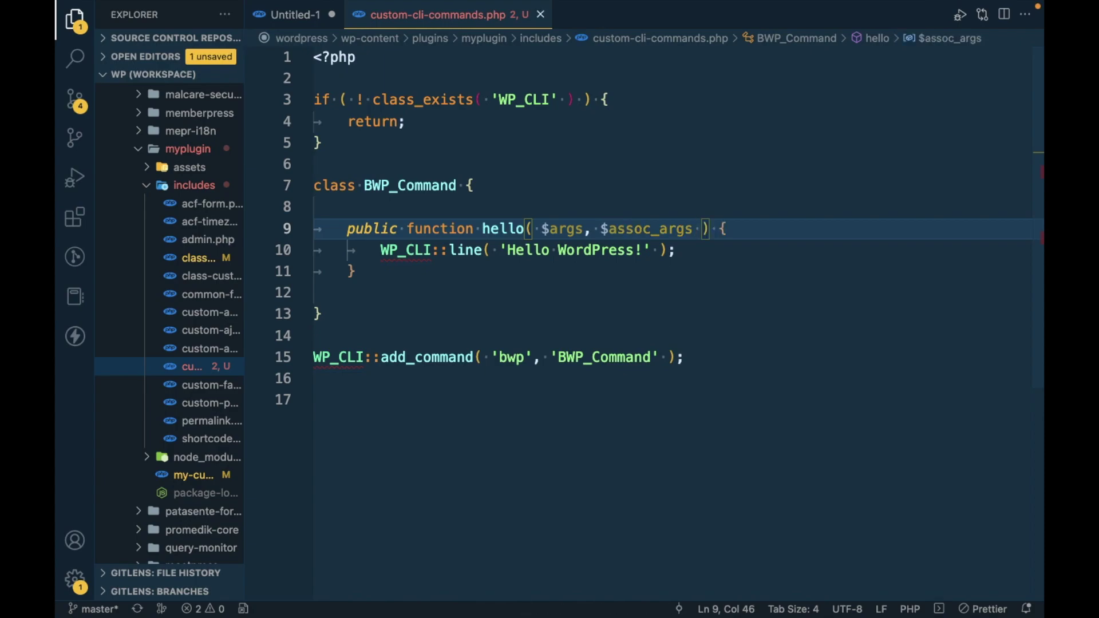
double_click(563, 228)
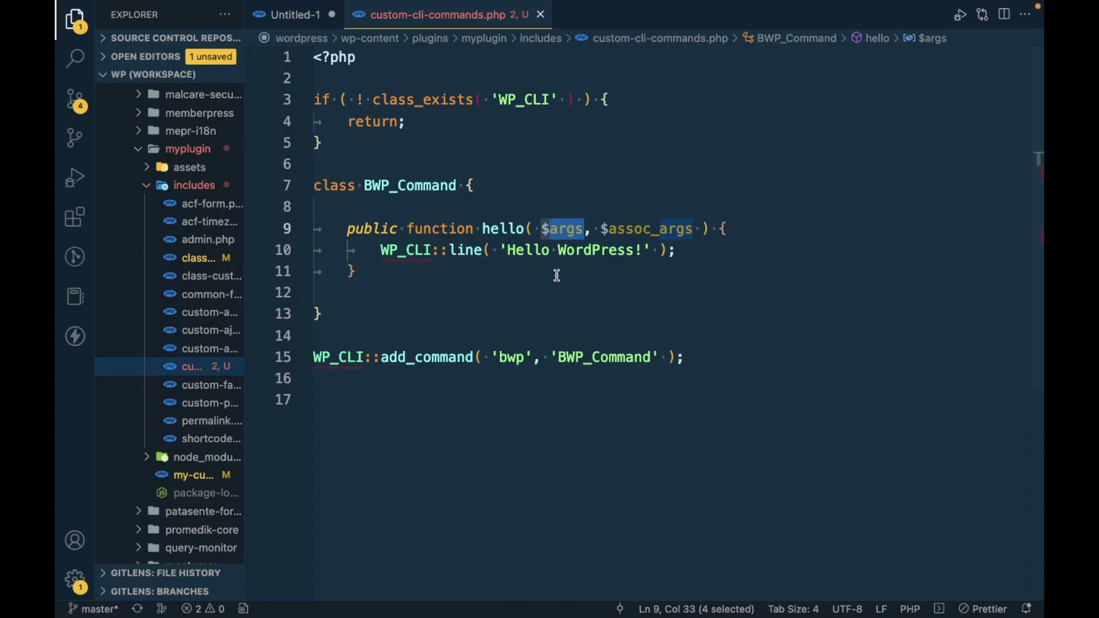
drag(543, 228, 585, 228)
key(super+Tab)
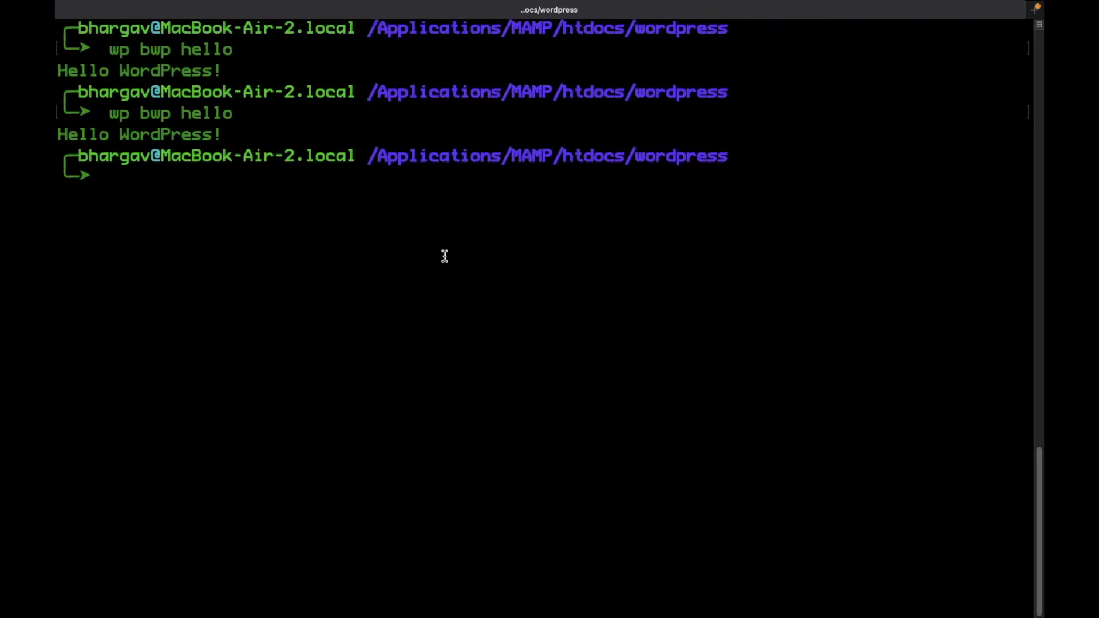
Recall the last command and run 'wp bwp hello arg1 arg2', highlighting arg1
key(Up)
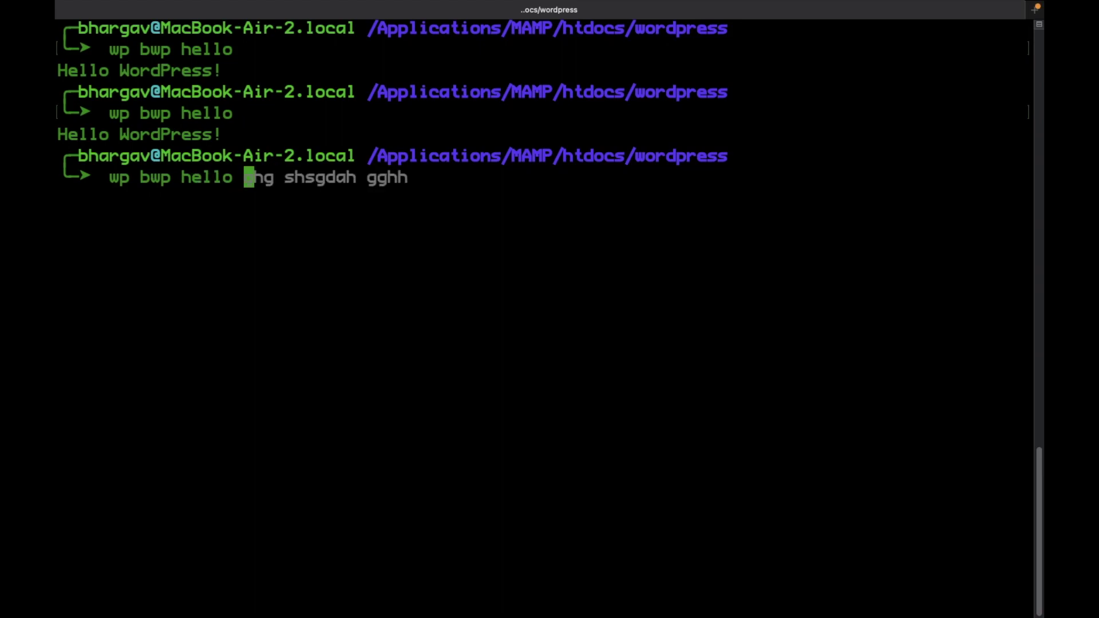
text(a)
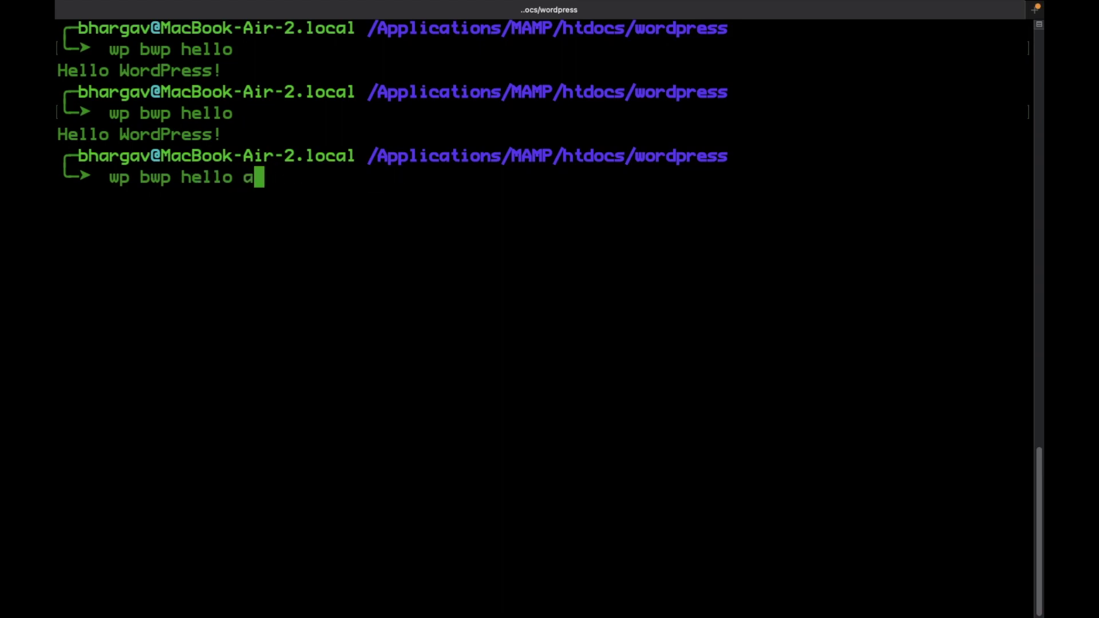
text(rg)
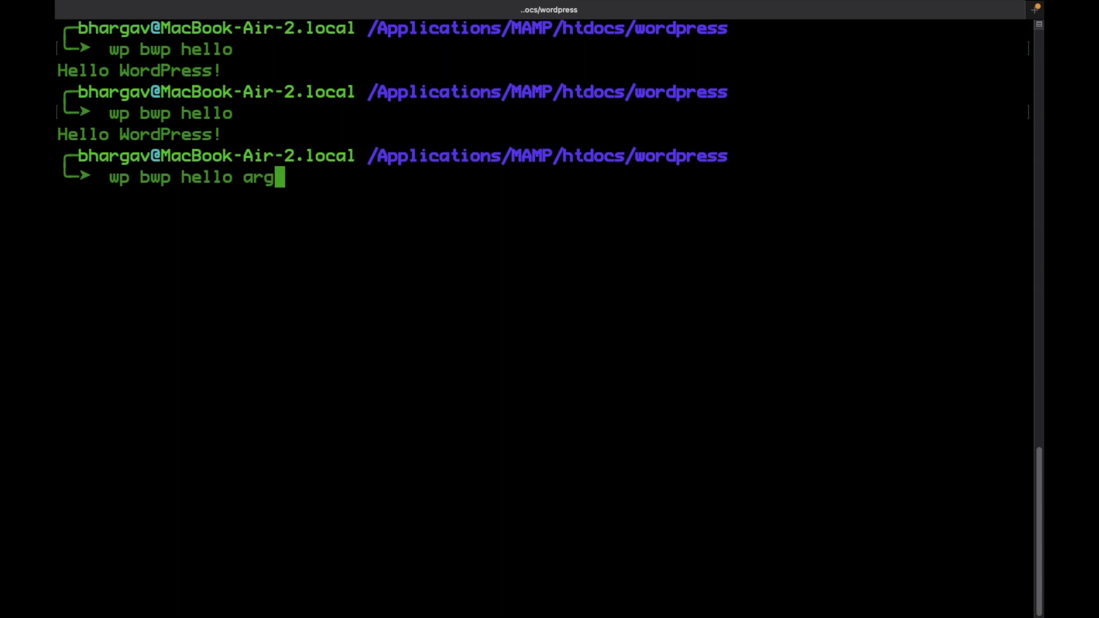
text(1 arg2)
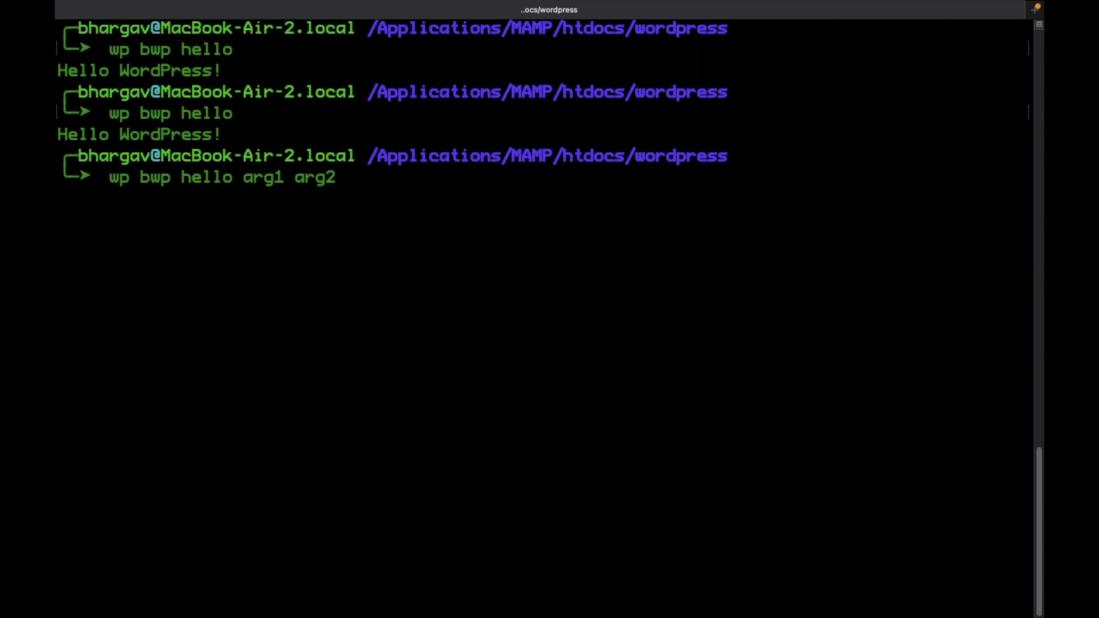
key(Return)
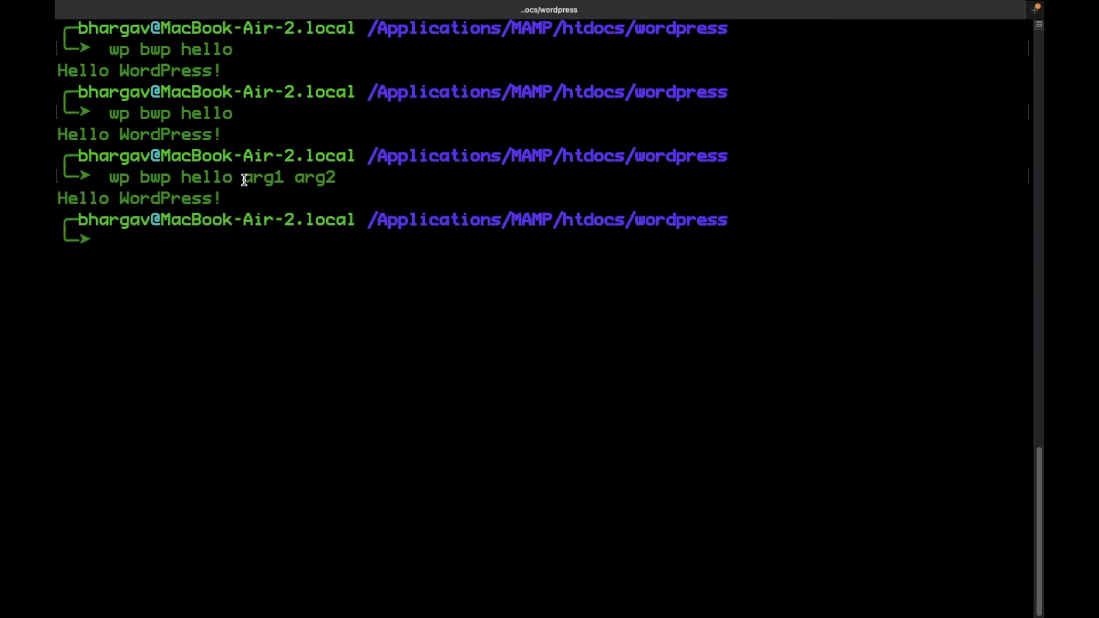
drag(244, 178, 290, 174)
key(ctrl+Left)
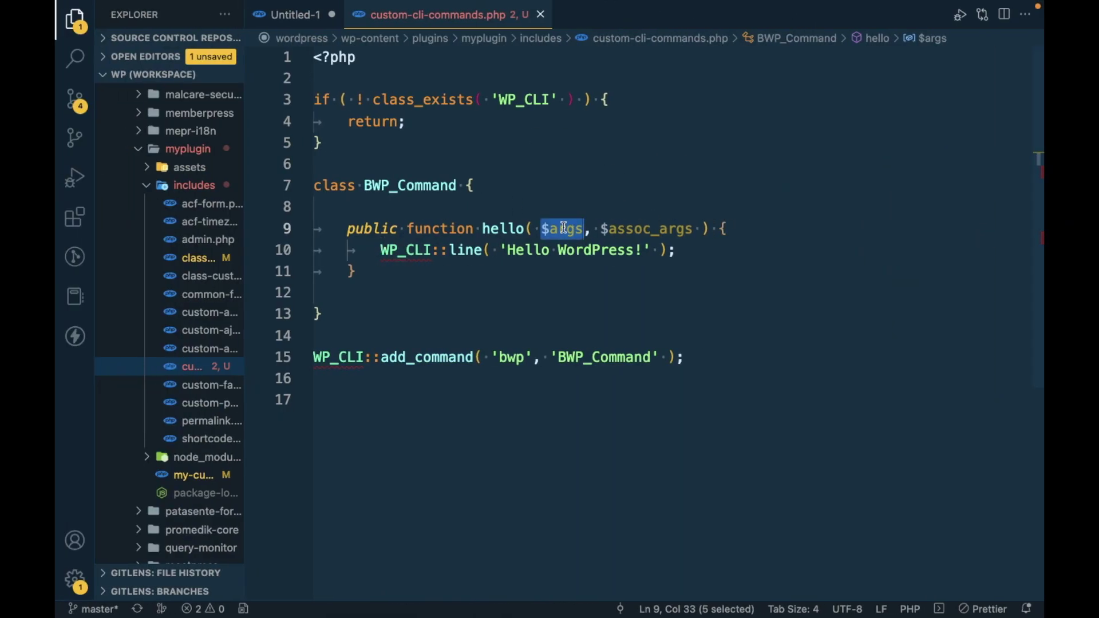
Insert echo '<pre>';print_r($args);echo '</pre>'; inside hello via the arrpr snippet
drag(542, 229, 586, 228)
click(750, 227)
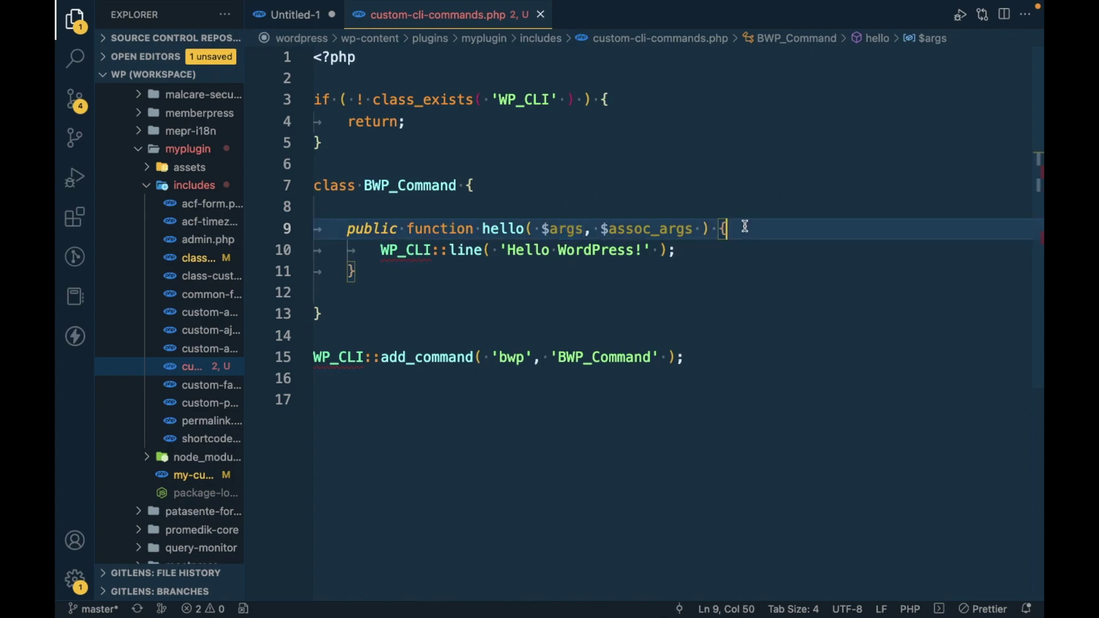
key(Return)
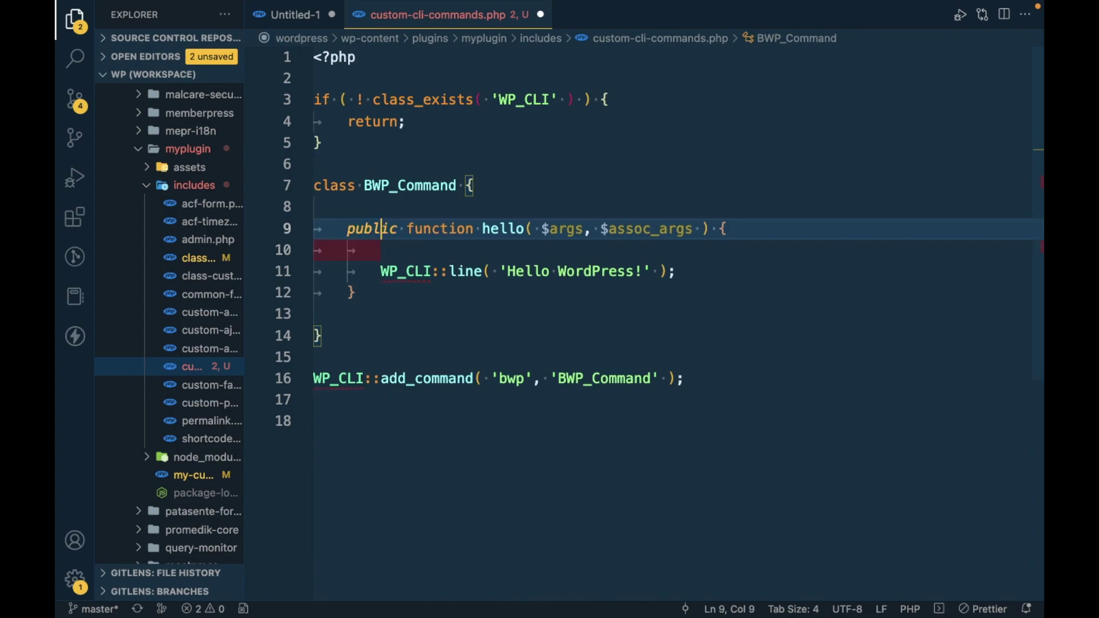
key(Return)
key(Up)
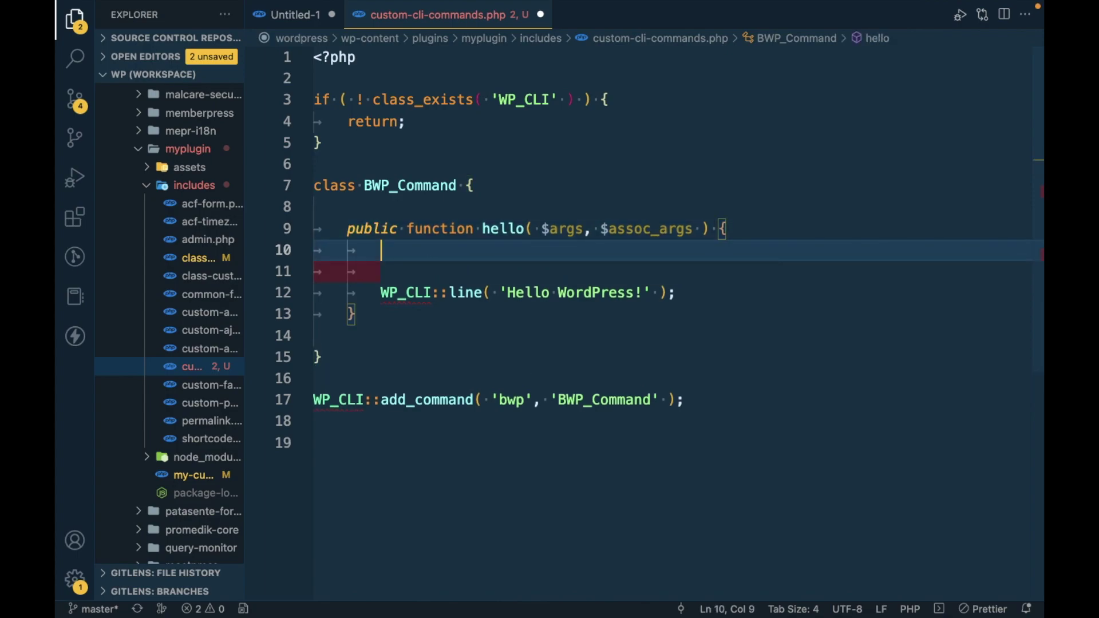
key(Return)
text(arrp)
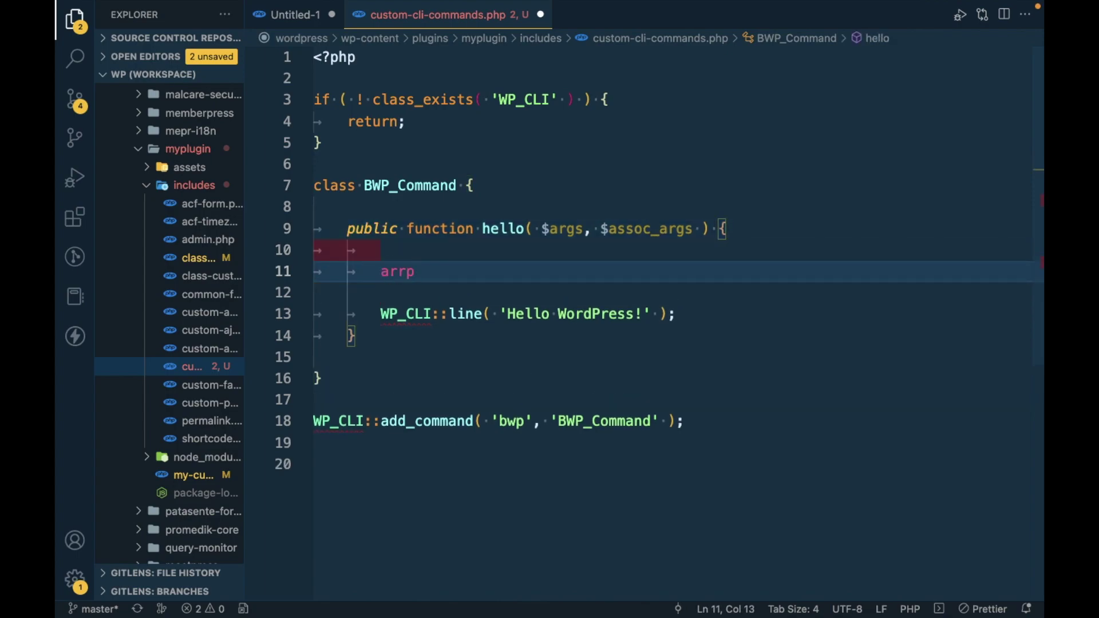
text(r)
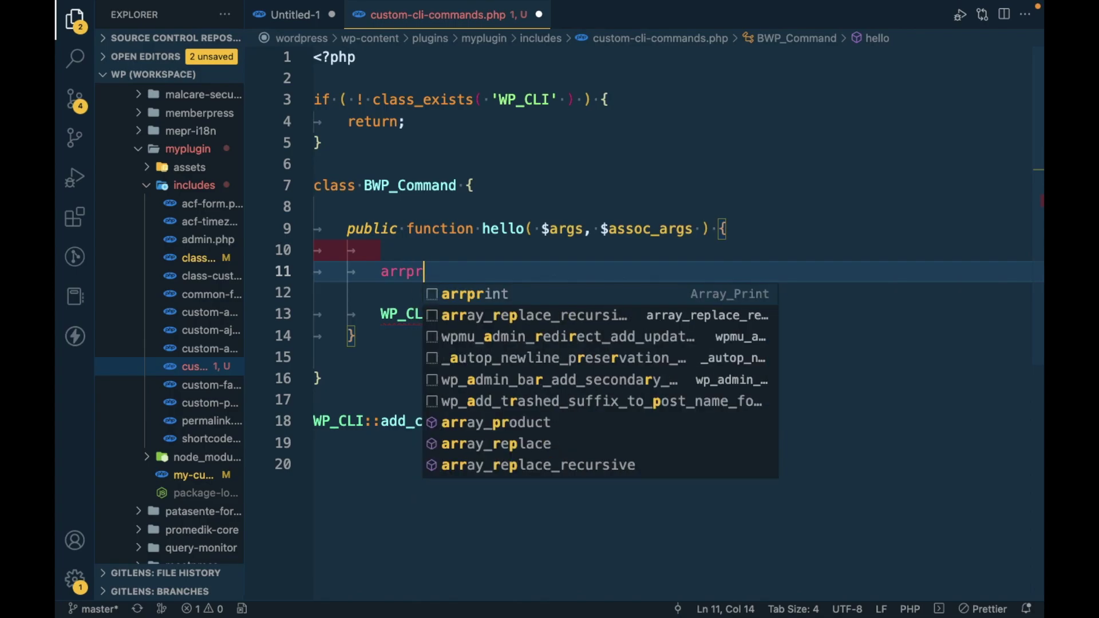
key(Return)
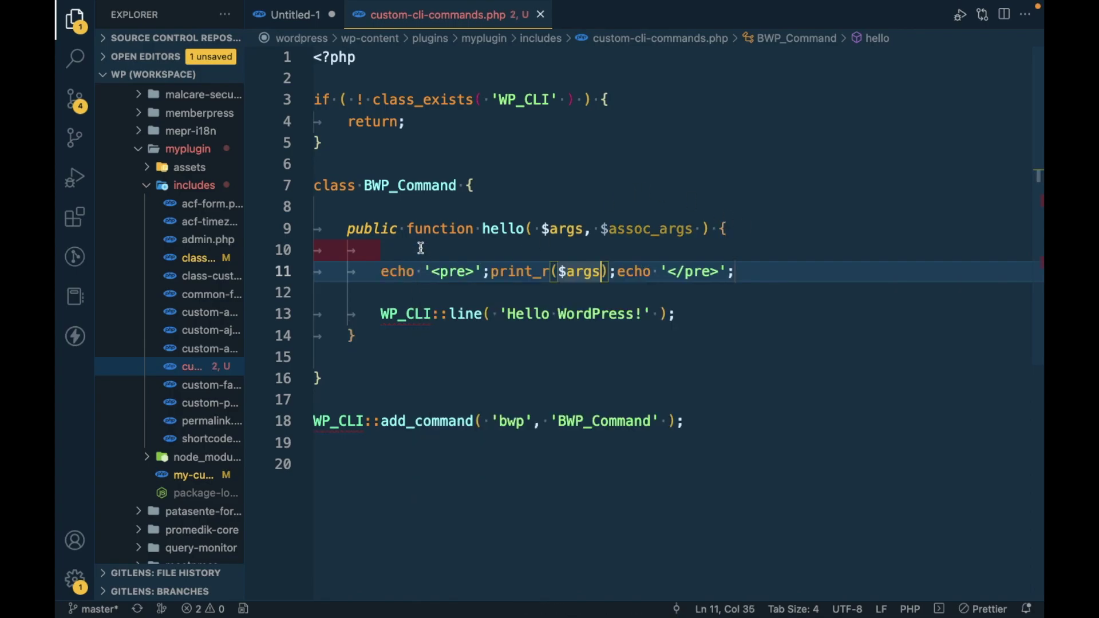
Save custom-cli-commands.php
click(421, 246)
key(ctrl+s)
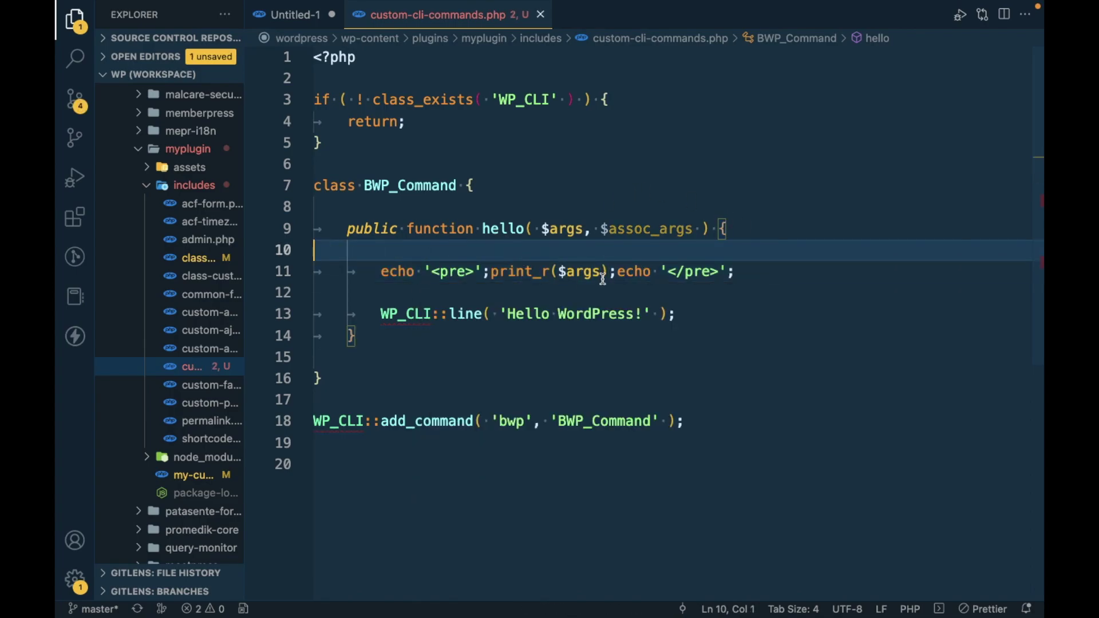
key(alt+Tab)
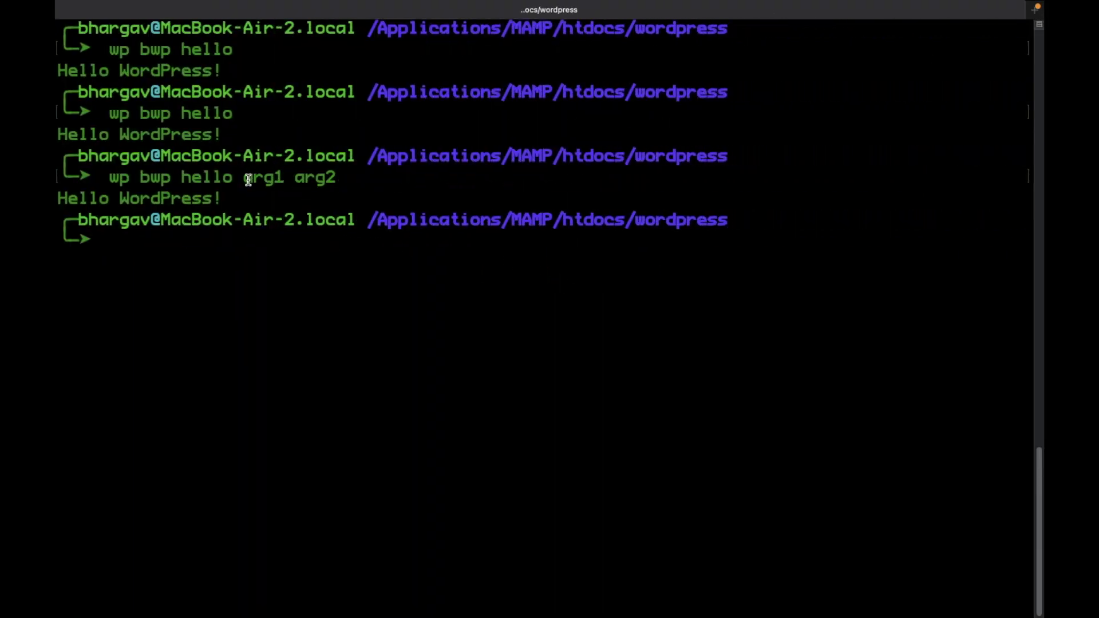
drag(244, 179, 339, 180)
click(110, 247)
key(Up)
key(Return)
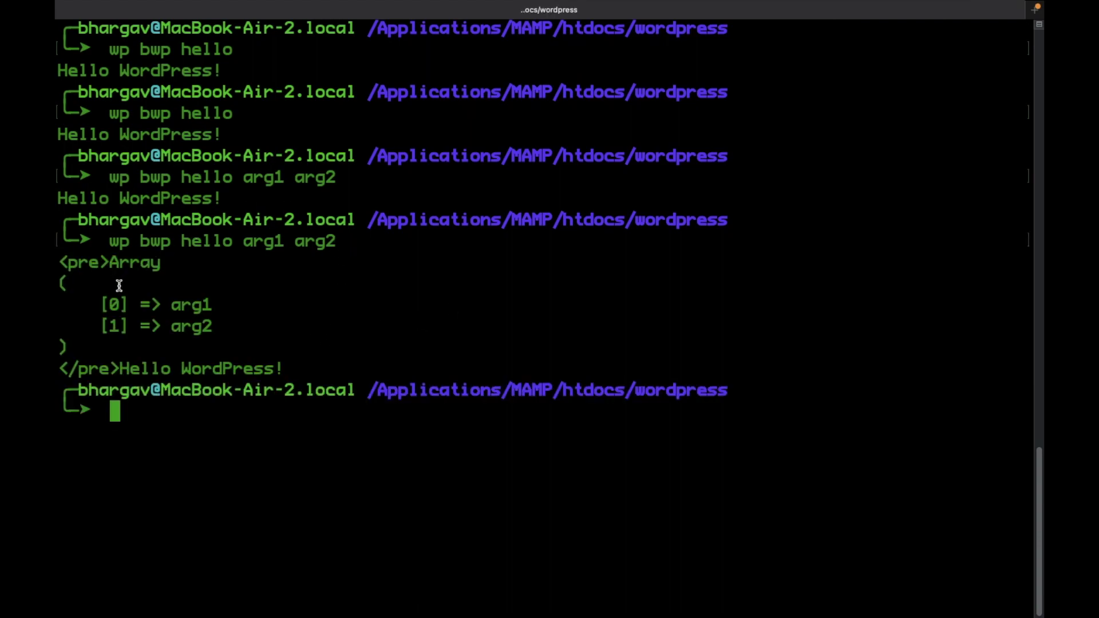
mouse_move(170, 304)
mouse_down()
mouse_move(211, 305)
mouse_move(212, 327)
mouse_up()
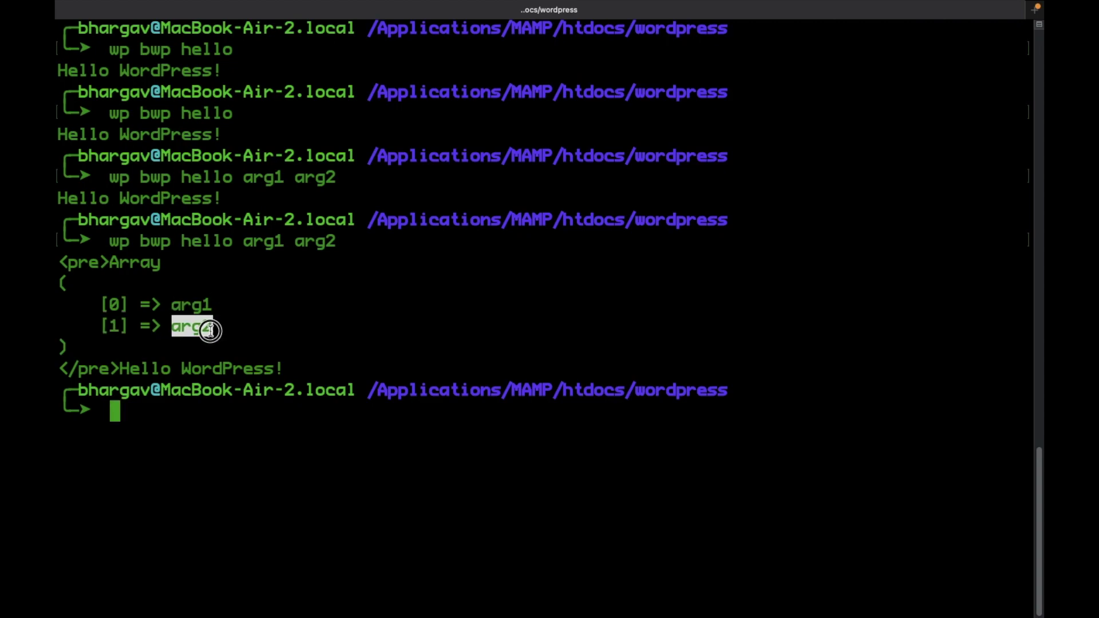
click(232, 241)
drag(244, 242, 371, 241)
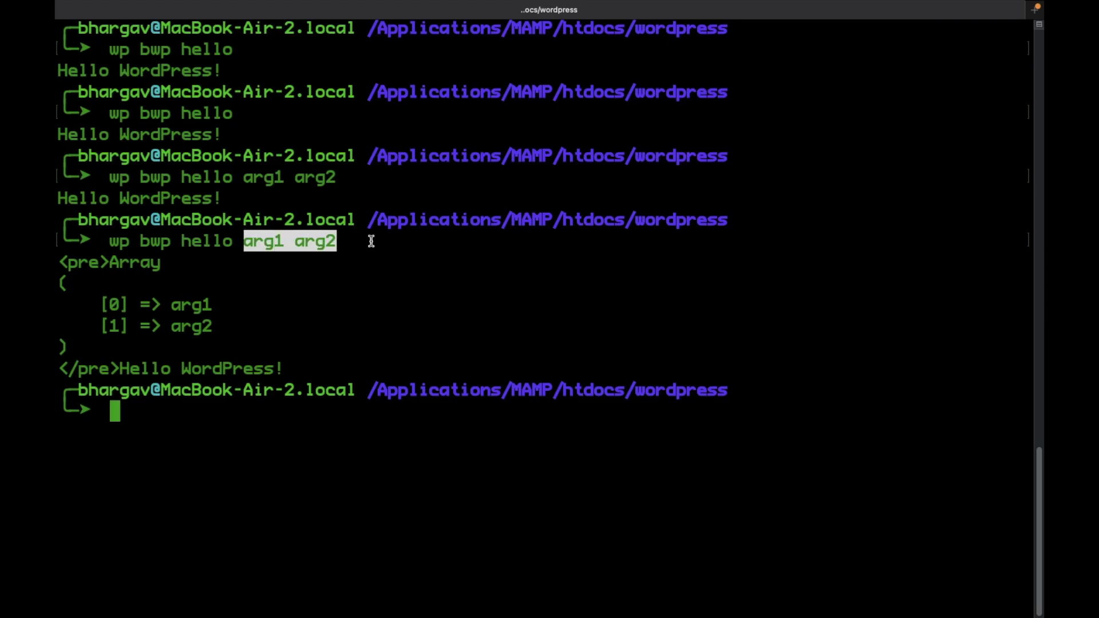
key(ctrl+Left)
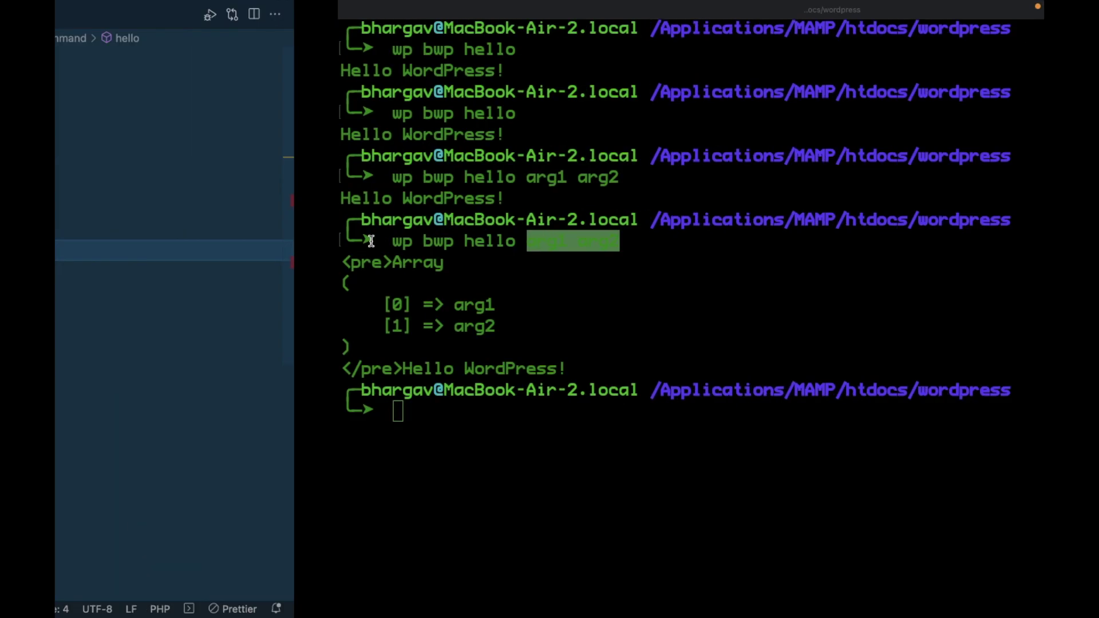
drag(600, 229, 693, 229)
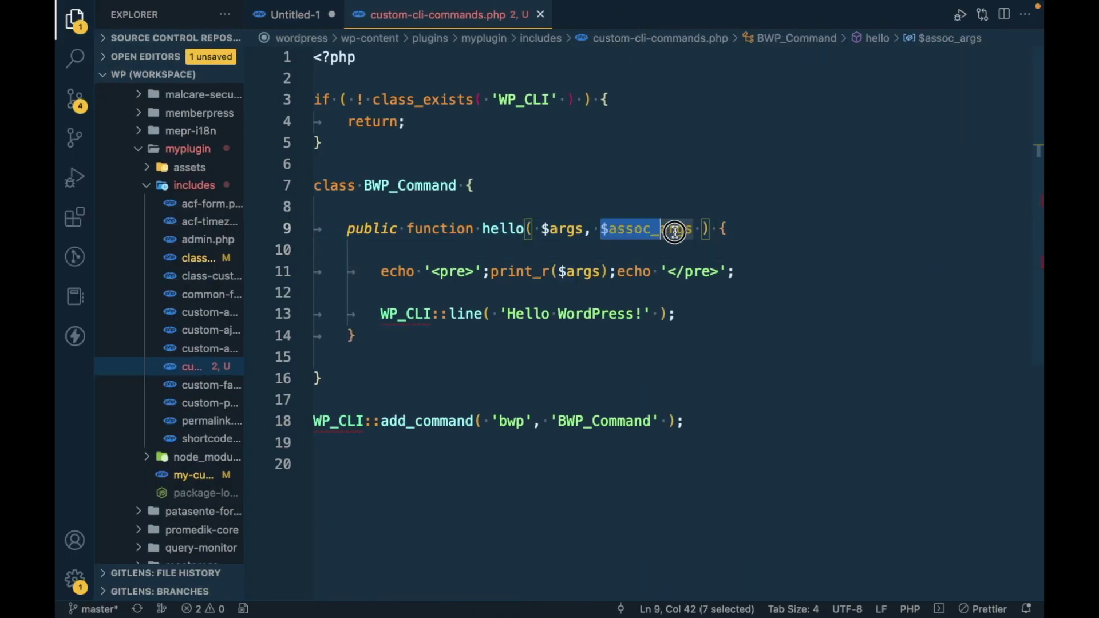
key(ctrl+Right)
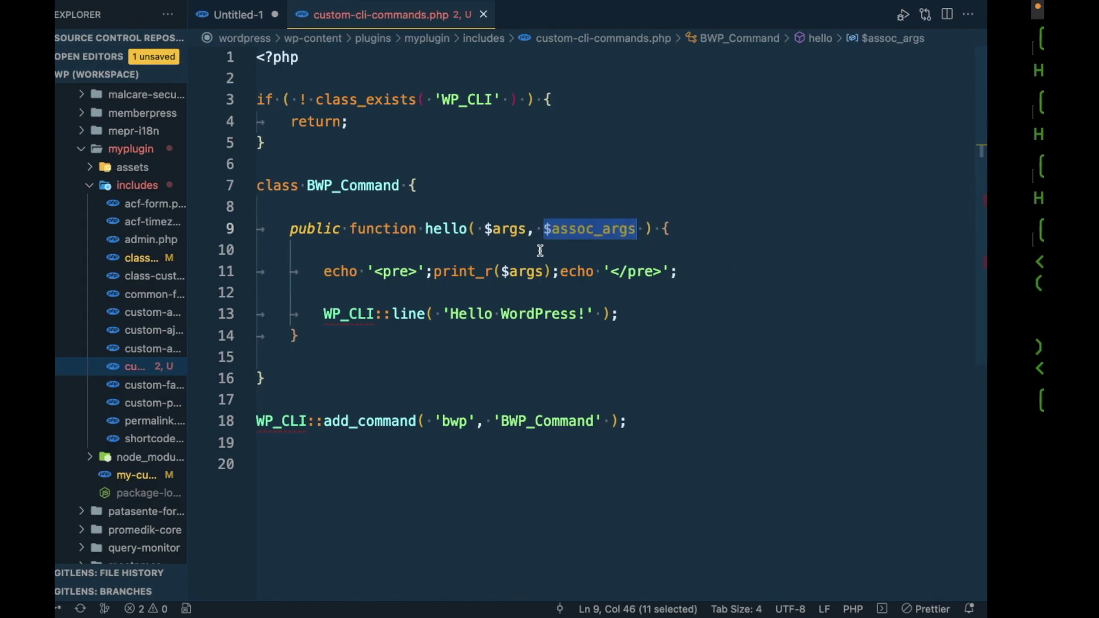
Replace arg1 arg2 with --name=Bunty and run 'wp bwp hello --name=Bunty'
click(197, 428)
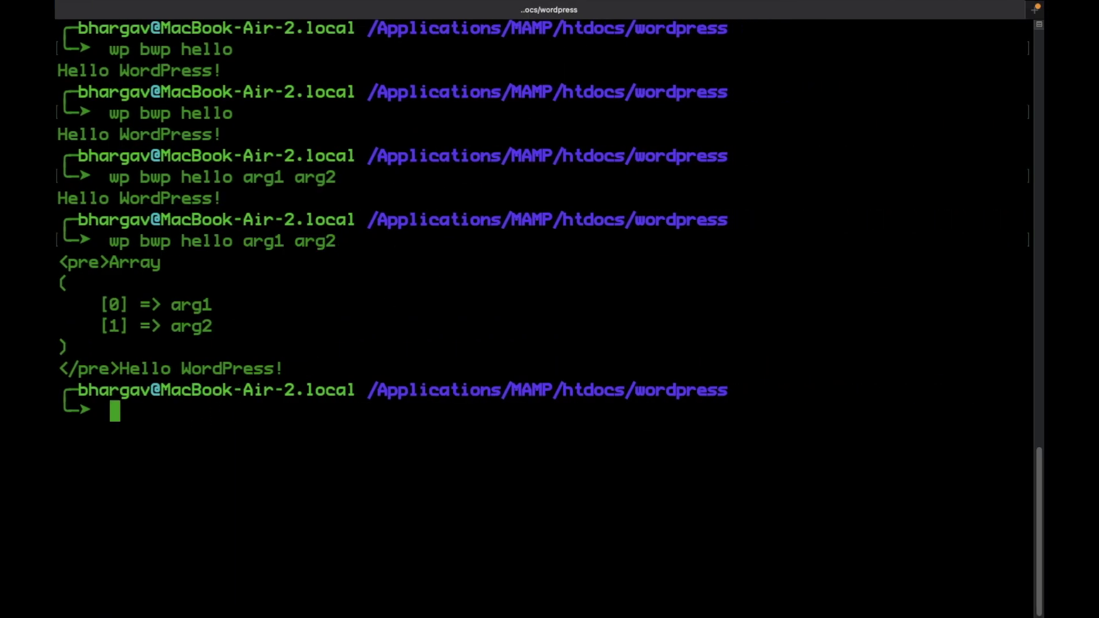
key(Up)
key(Left)
key(Left)
key(Left)
key(Left)
key(Left)
key(Left)
key(Left)
key(Left)
key(Left)
key(ctrl+k)
text(--nam)
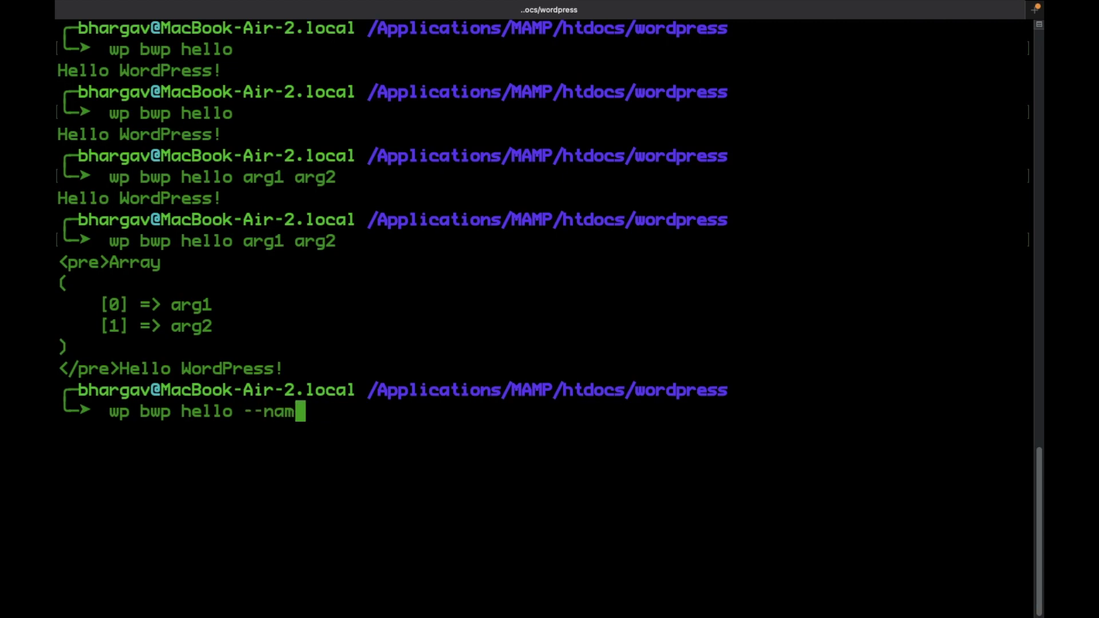
text(e=)
text(Bunty)
key(Return)
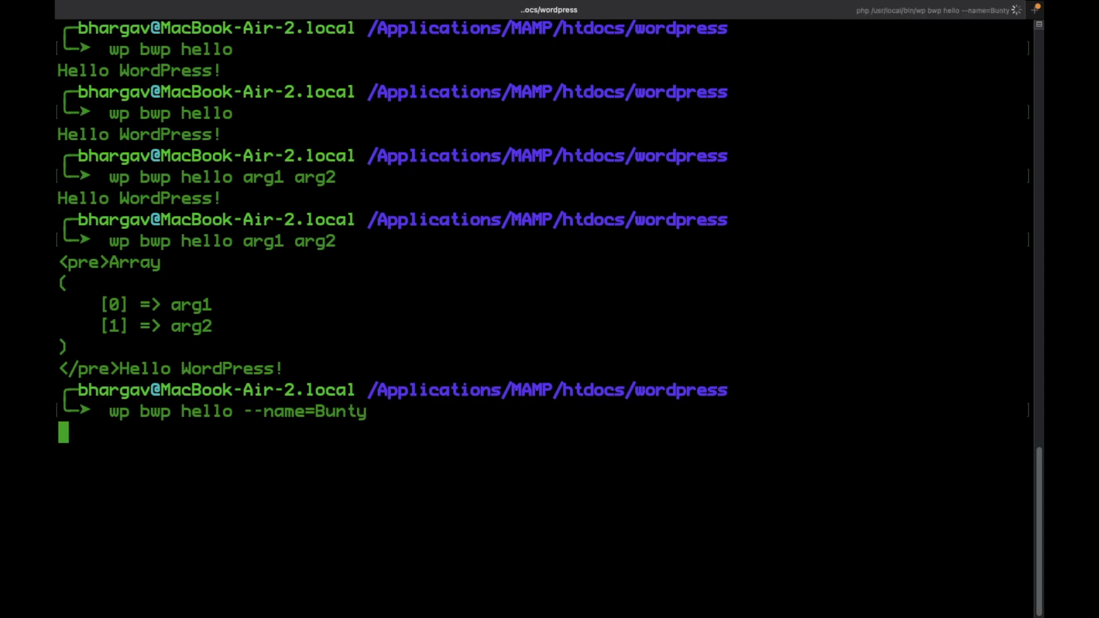
Change print_r($args) to print_r($assoc_args) and rerun the --name=Bunty command
key(super+Tab)
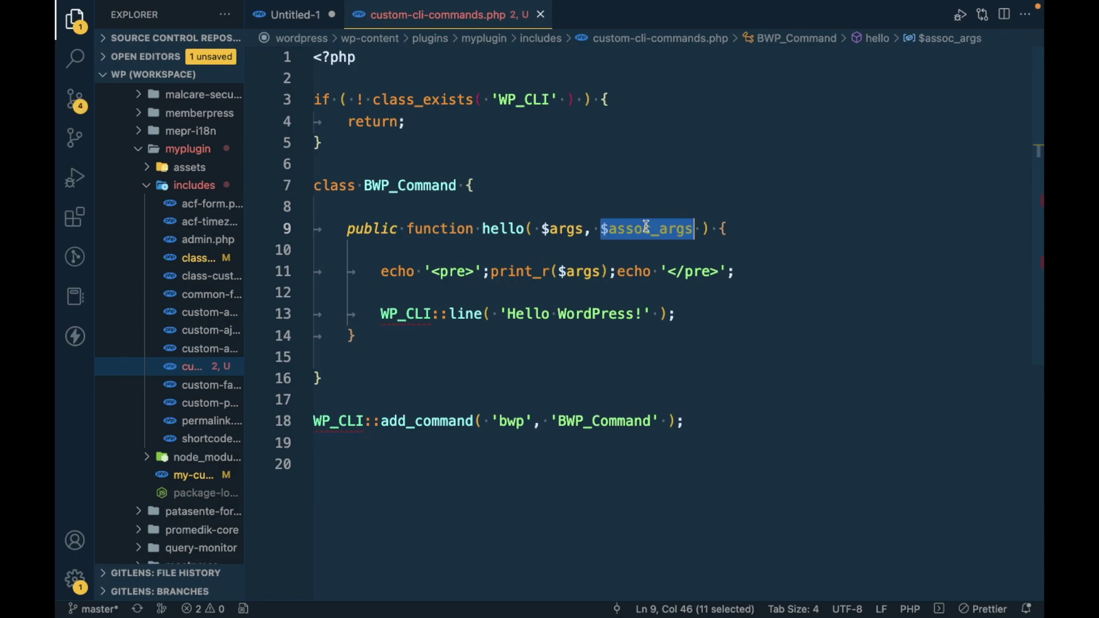
double_click(646, 228)
key(ctrl+c)
double_click(583, 271)
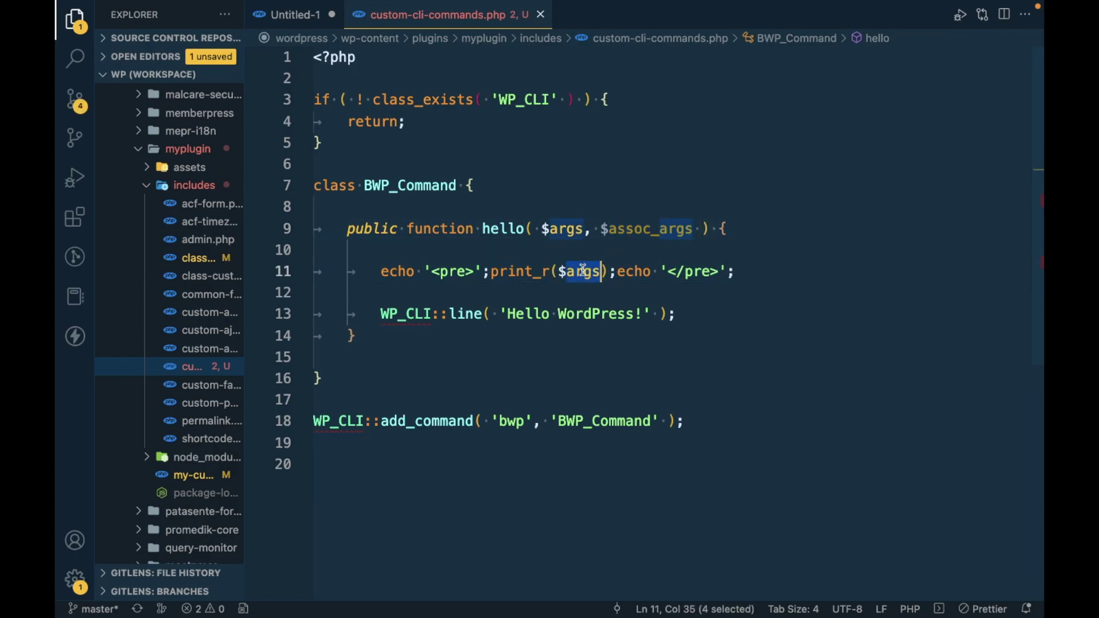
key(ctrl+v)
key(ctrl+Right)
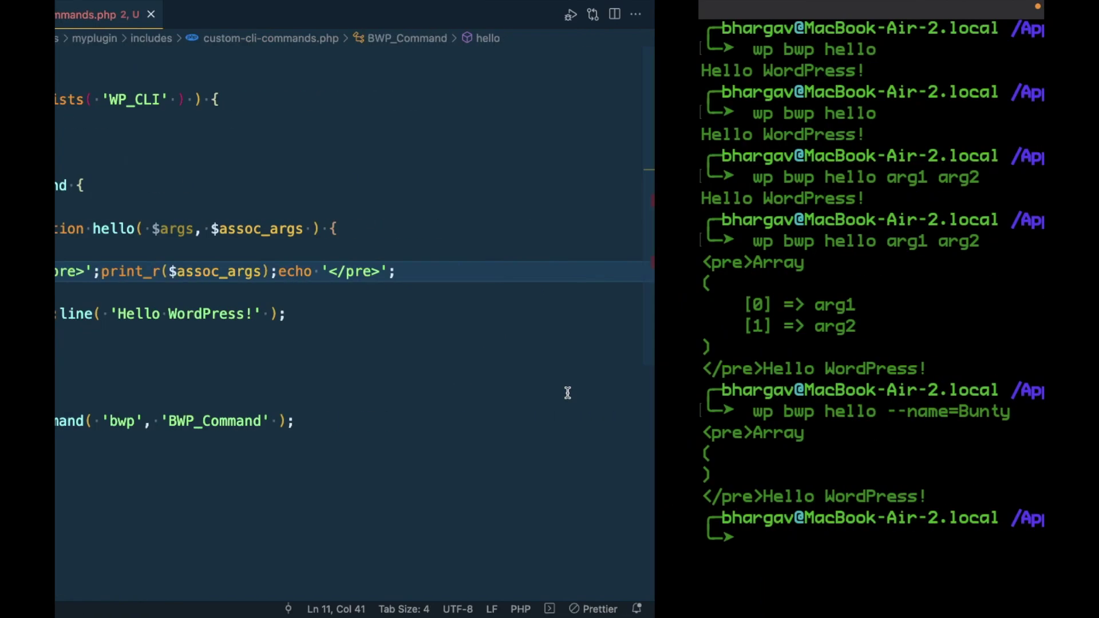
key(Up)
key(Return)
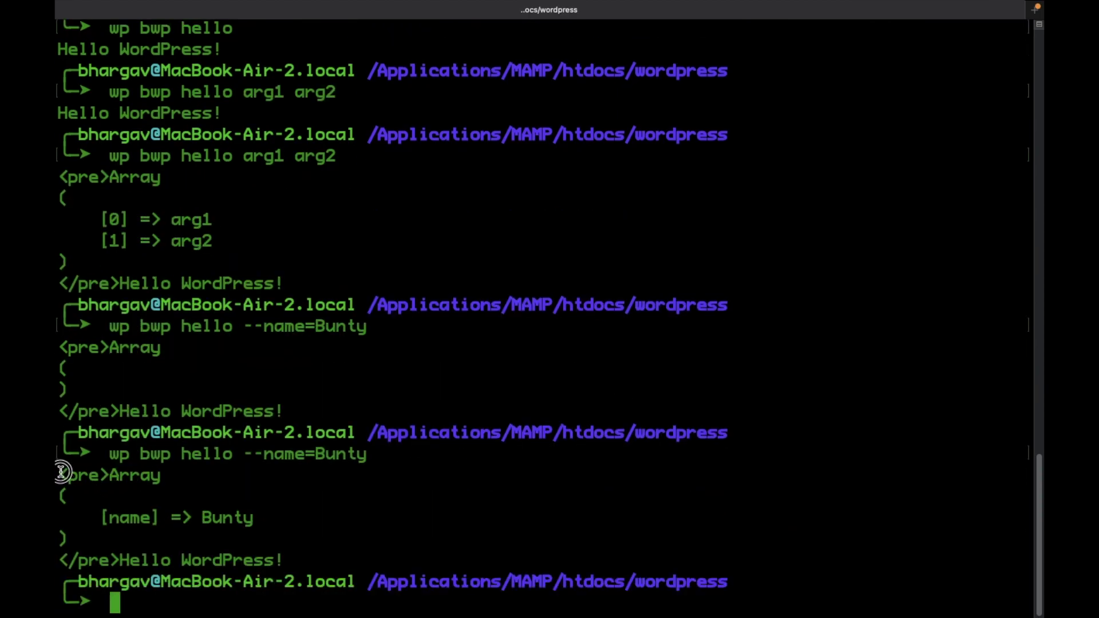
Run 'wp bwp hello --name=Bunty --occ=WebDev' and highlight the resulting name and occ array
mouse_move(60, 470)
mouse_down()
mouse_move(88, 543)
mouse_move(246, 527)
mouse_up()
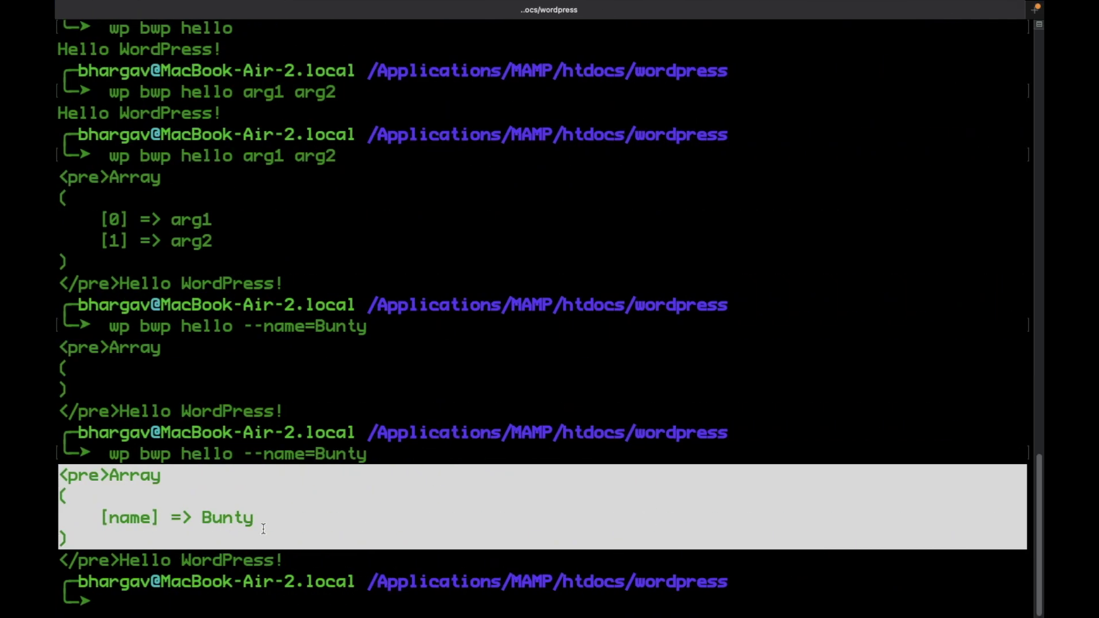
key(Up)
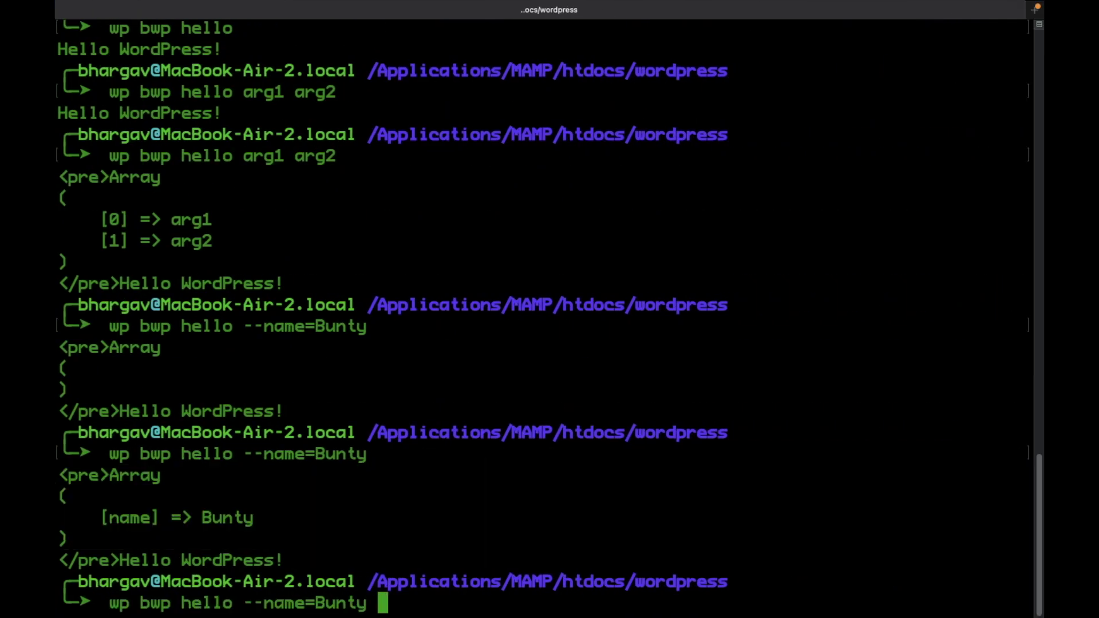
text(--)
text(occ=)
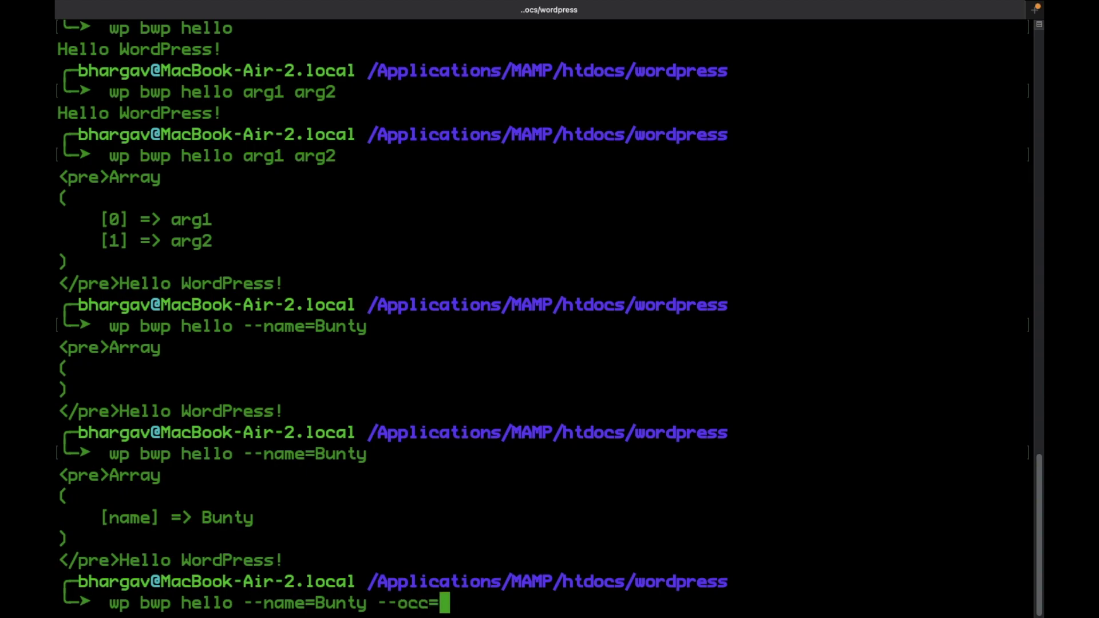
text(WebD)
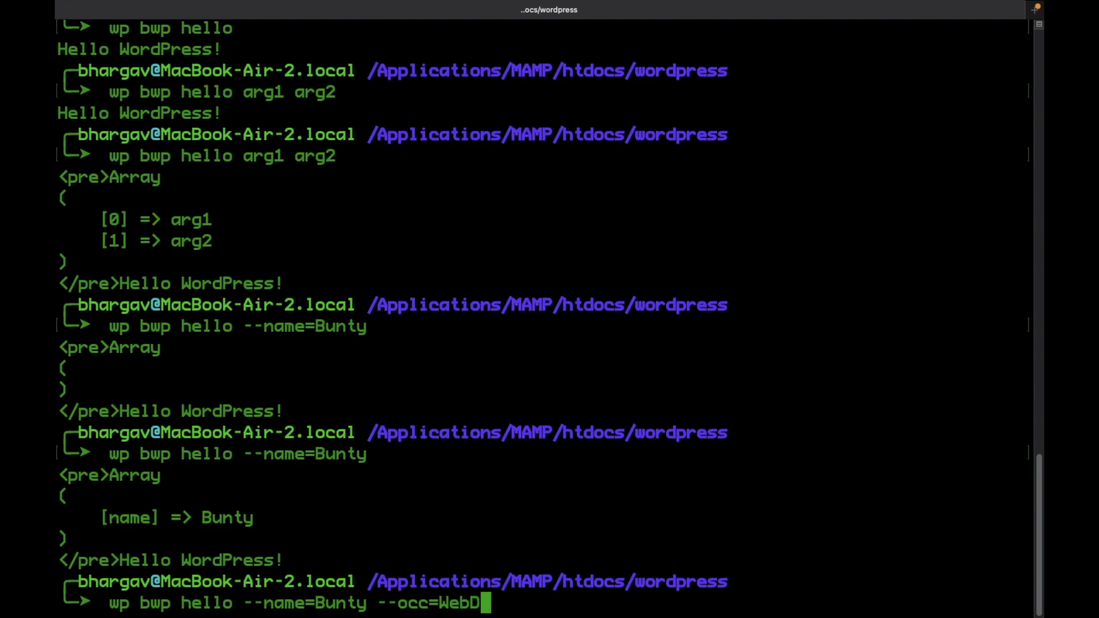
text(ev)
key(Return)
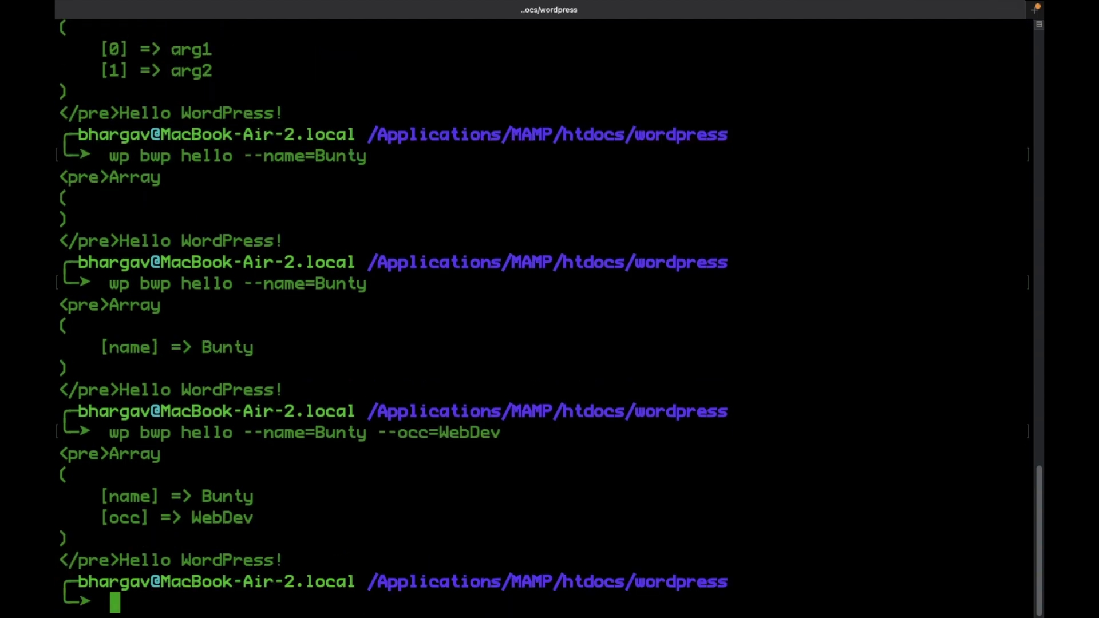
drag(58, 454, 101, 535)
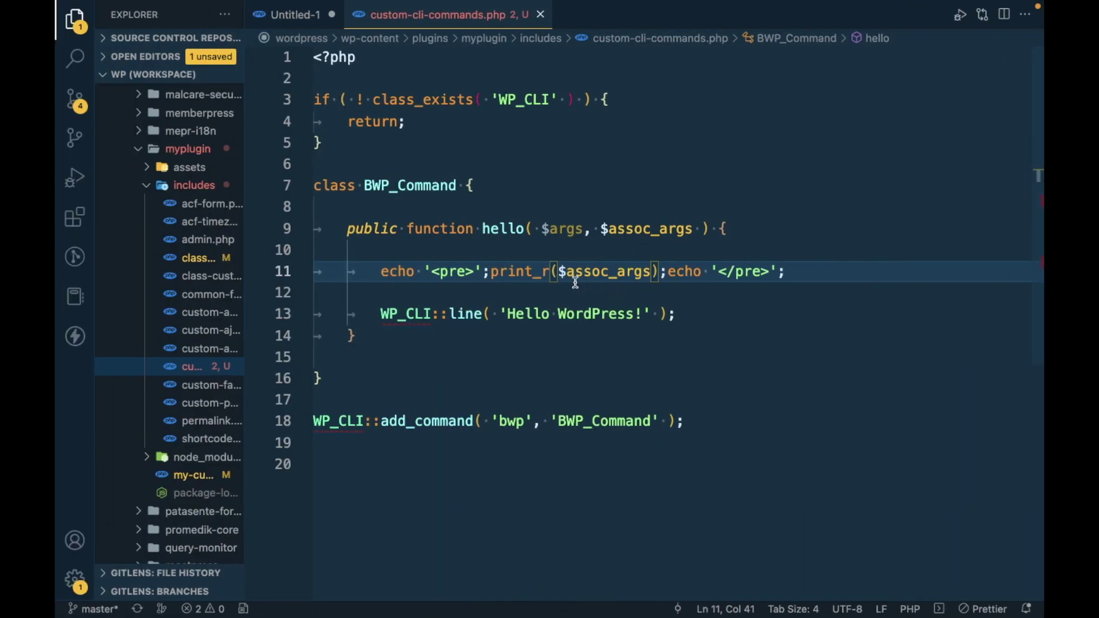
Delete the echo print_r($assoc_args) line on line 11 and the leftover blank lines
double_click(570, 239)
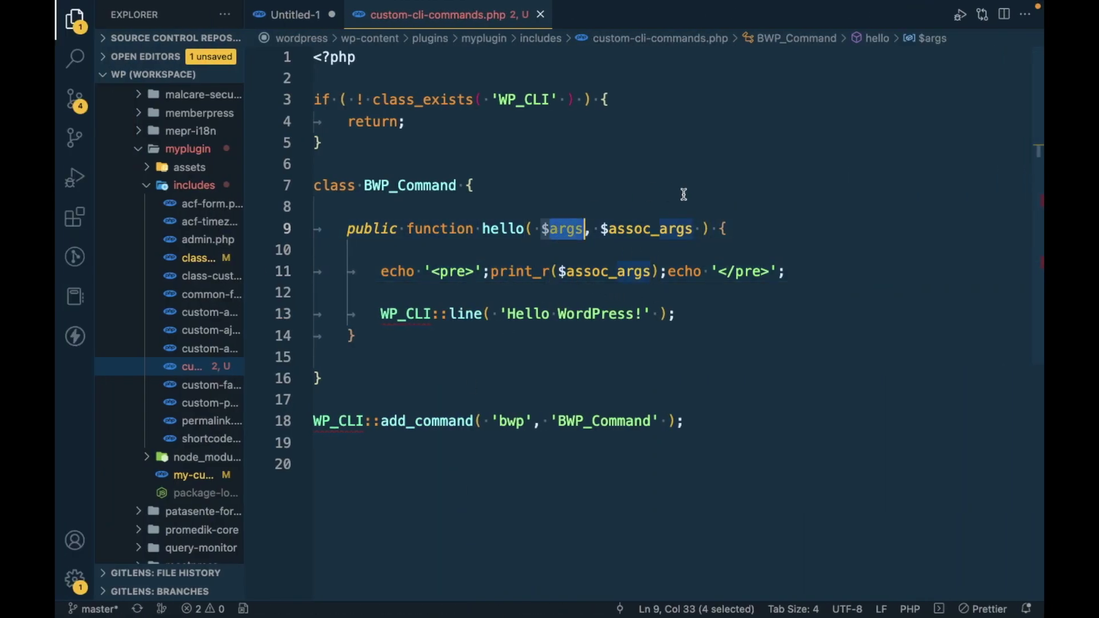
click(369, 271)
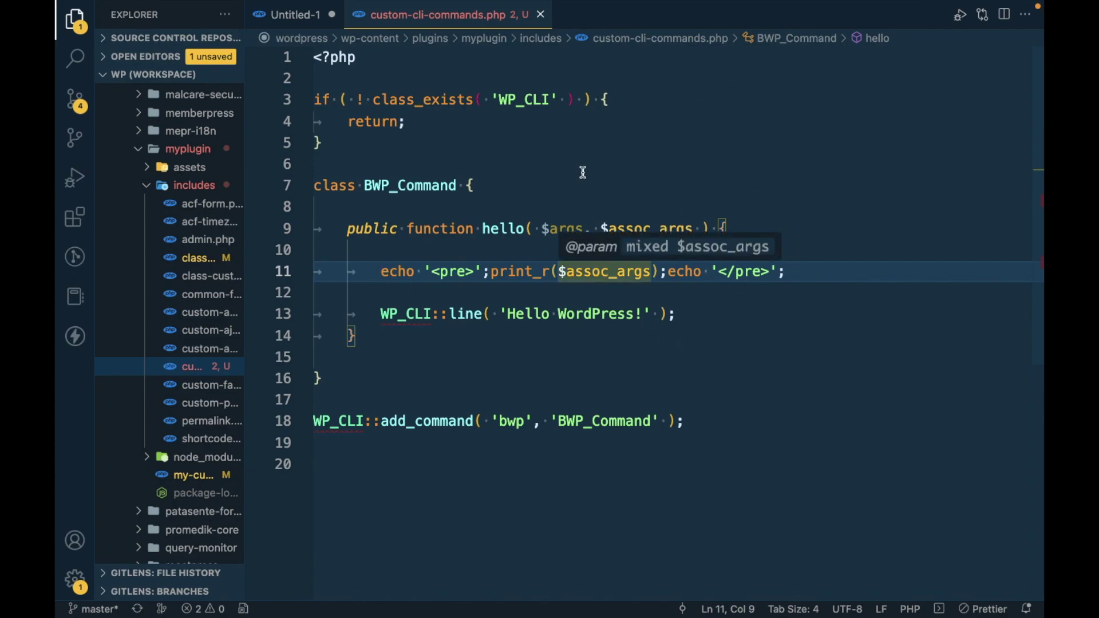
triple_click(549, 229)
double_click(636, 229)
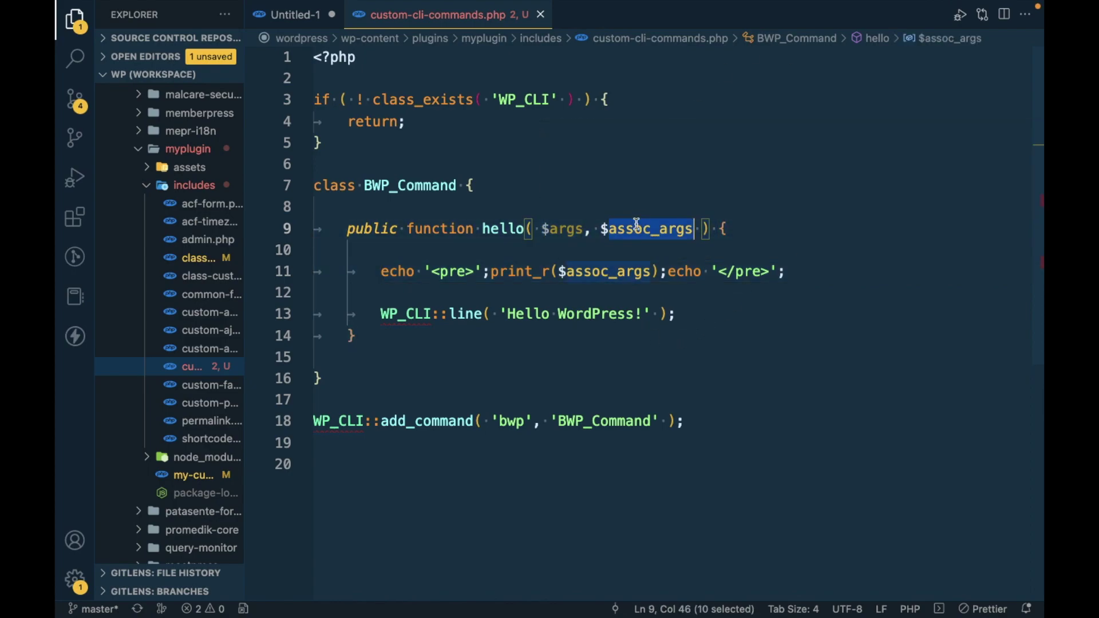
click(784, 266)
key(super+BackSpace)
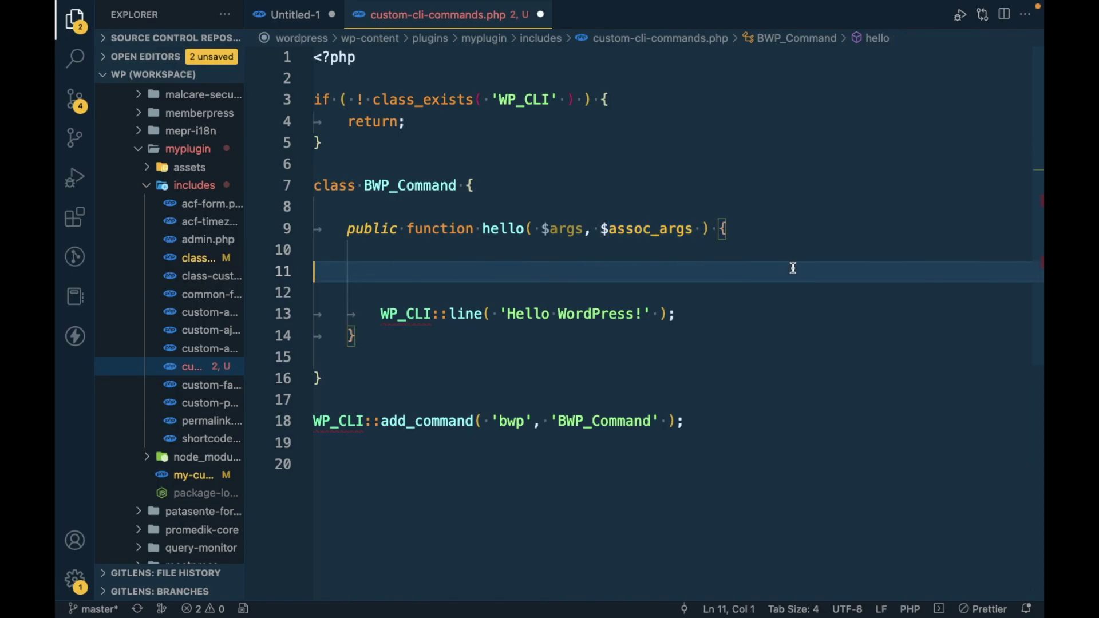
key(BackSpace)
key(BackSpace)
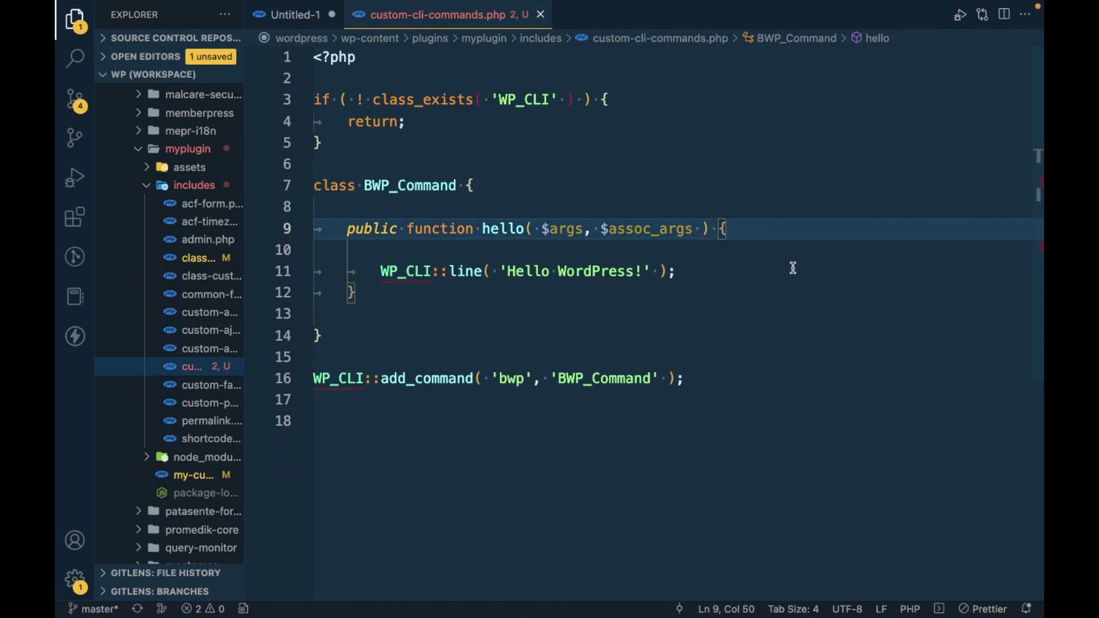